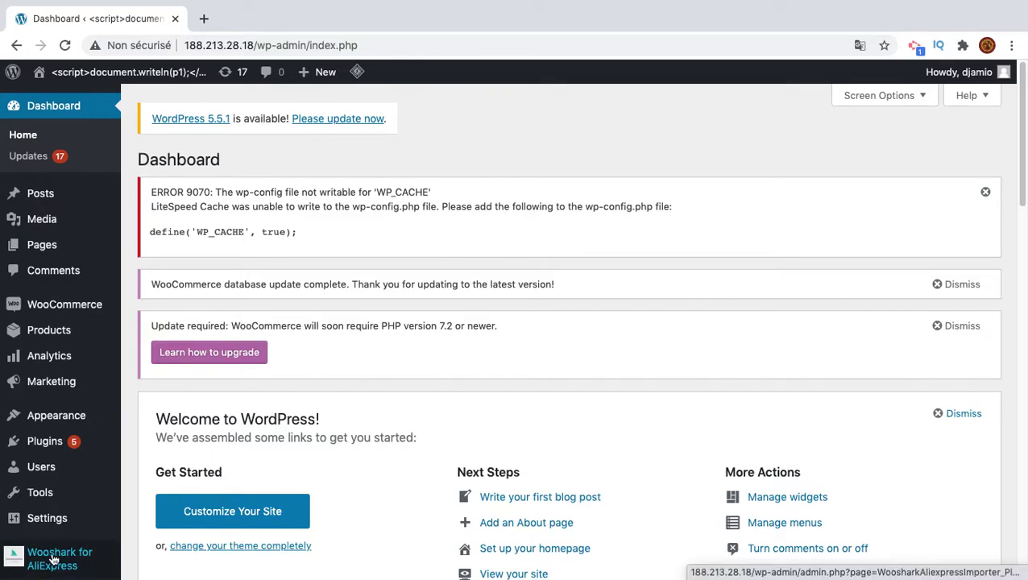
- Open the Wooshark for AliExpress plugin page from the WordPress dashboard
scroll(52, 556, down, 2)
scroll(52, 556, up, 1)
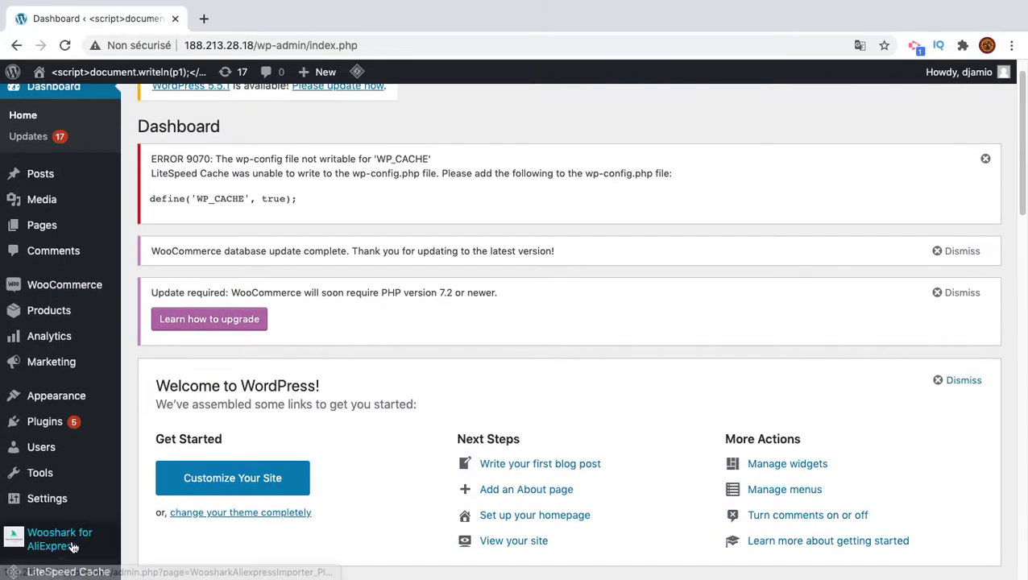
scroll(224, 359, up, 1)
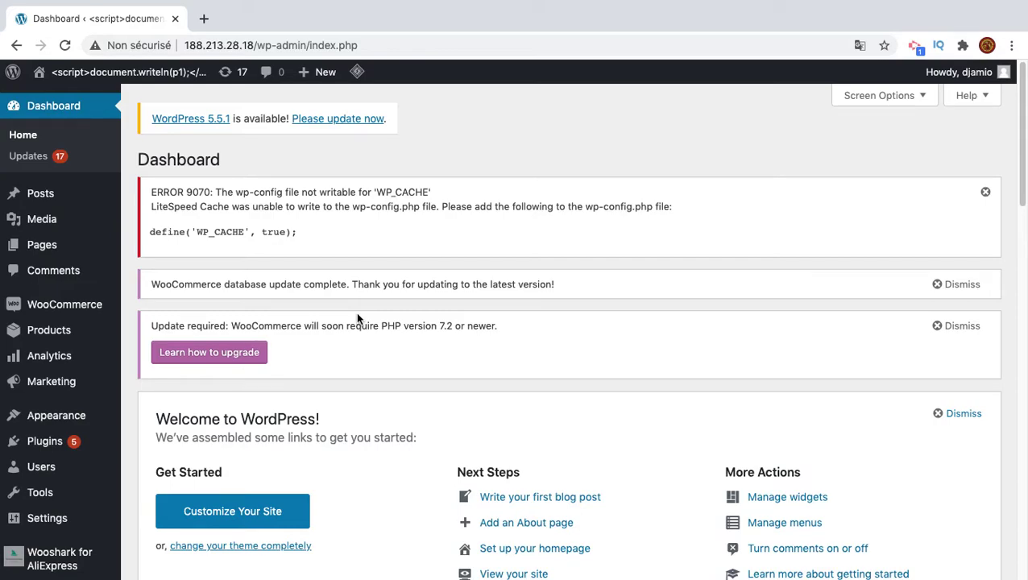
scroll(242, 387, down, 2)
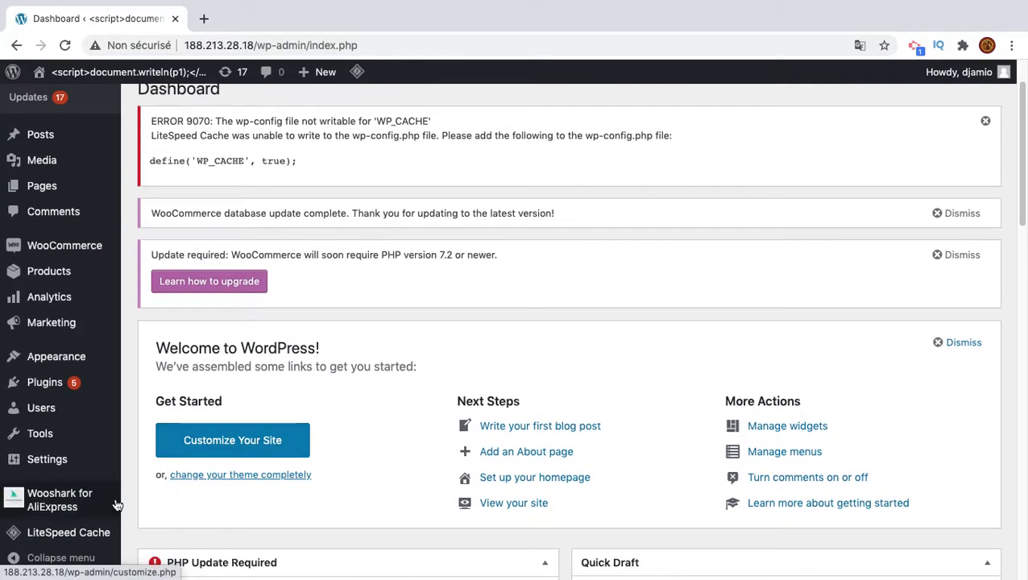
click(80, 498)
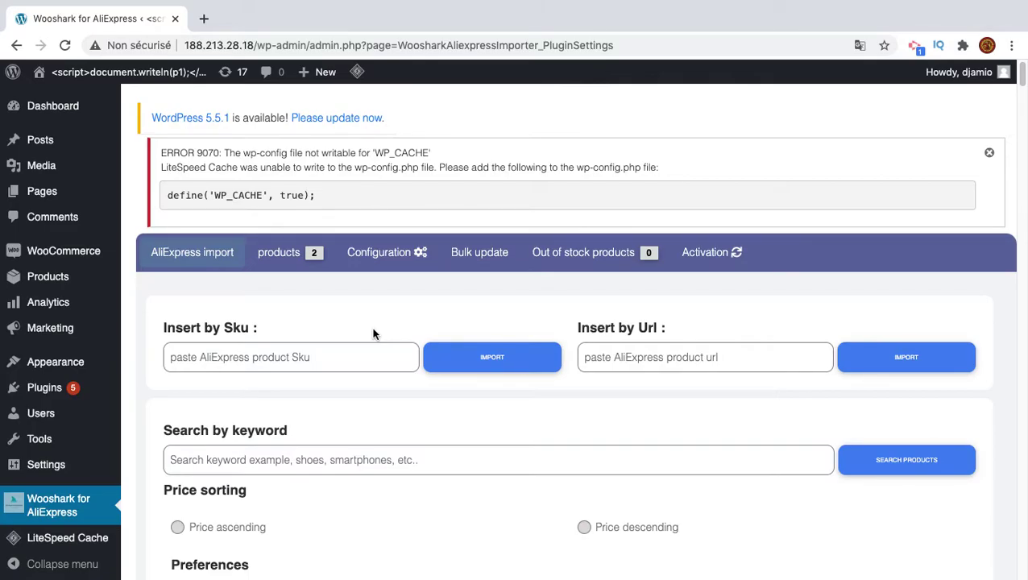
- Search the AliExpress products for the keyword "iphone"
scroll(327, 451, down, 15)
scroll(315, 481, up, 10)
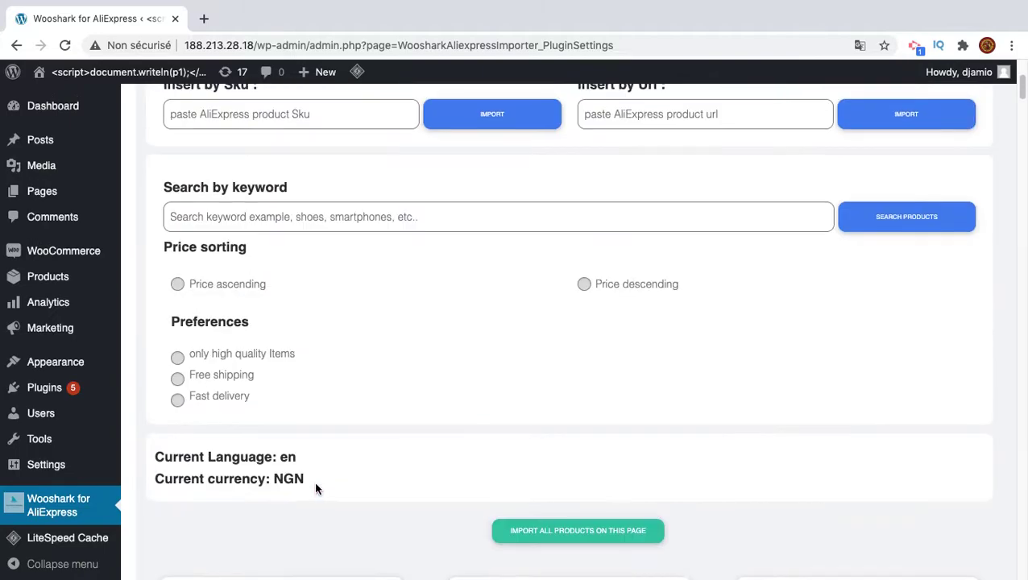
scroll(315, 481, up, 3)
click(293, 456)
text(s)
key(BackSpace)
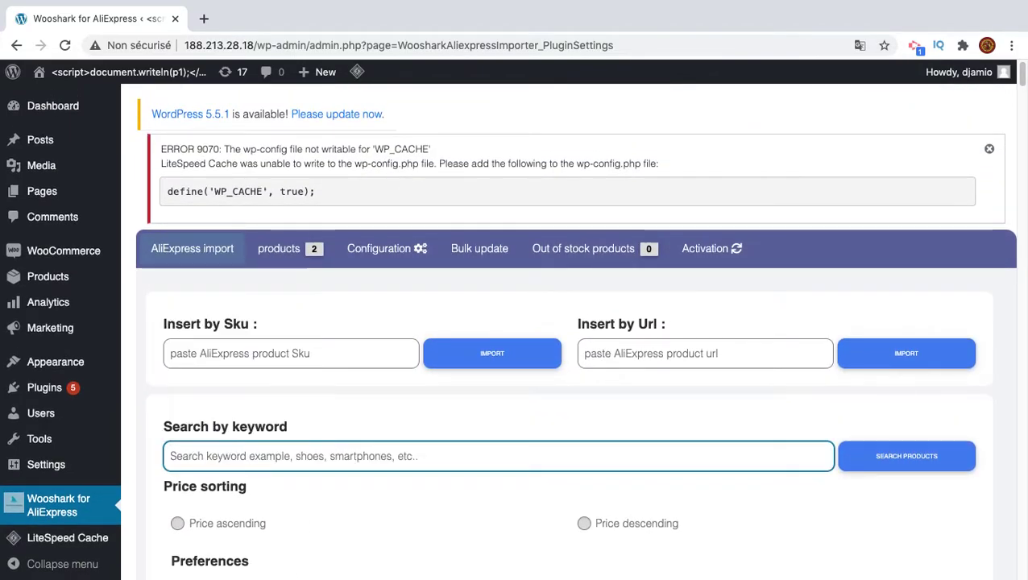
text(iphone)
click(915, 464)
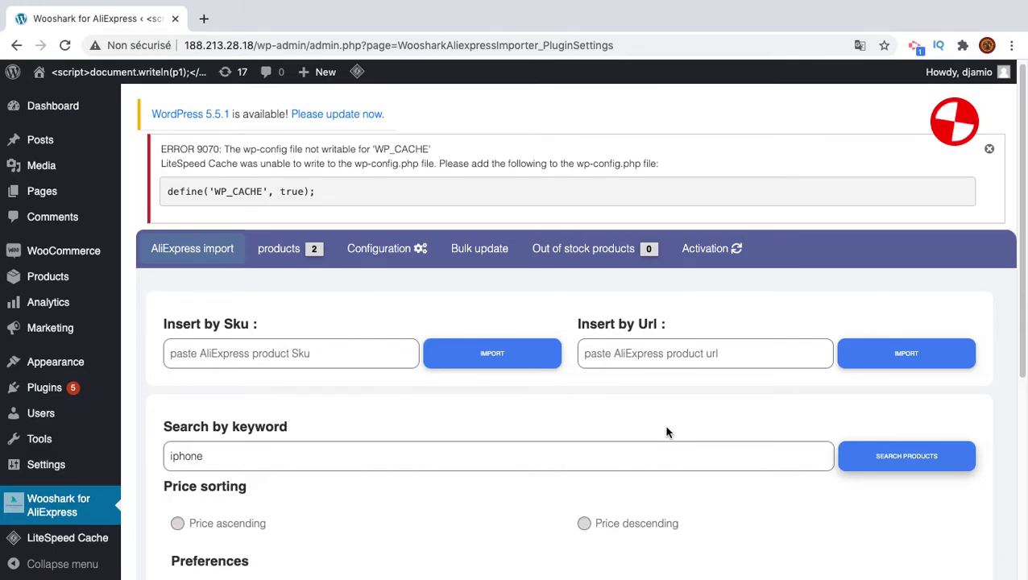
- Import the Apple iPhone 6S 16gb 2GB search result into the shop, keeping the default customization settings
scroll(750, 409, down, 15)
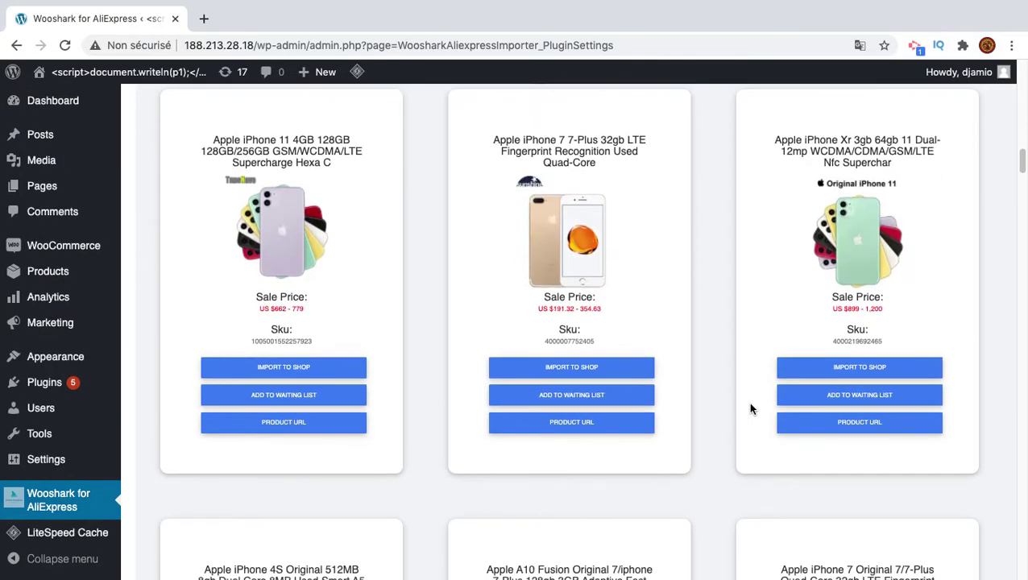
scroll(750, 409, down, 5)
click(581, 416)
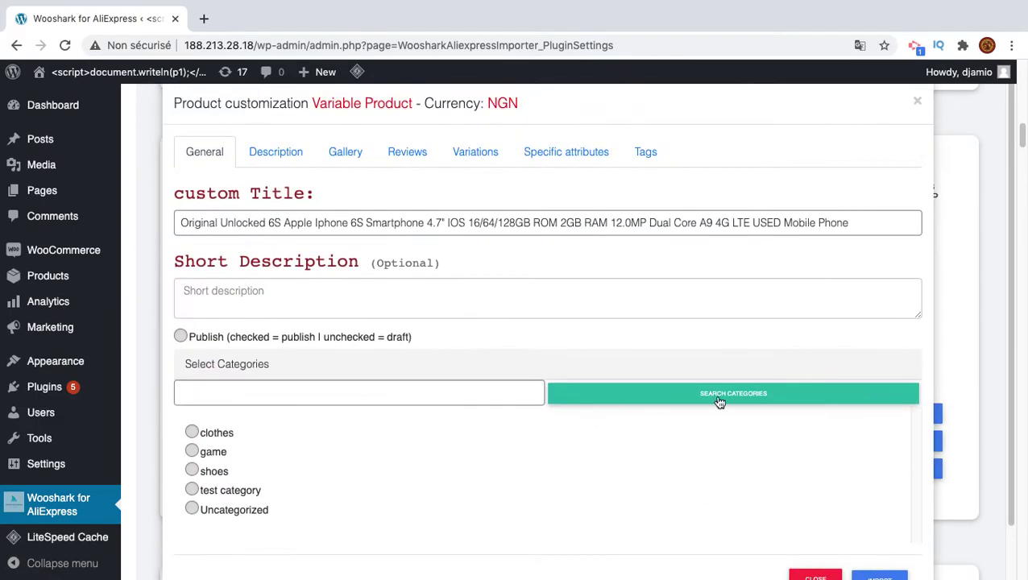
scroll(886, 448, down, 1)
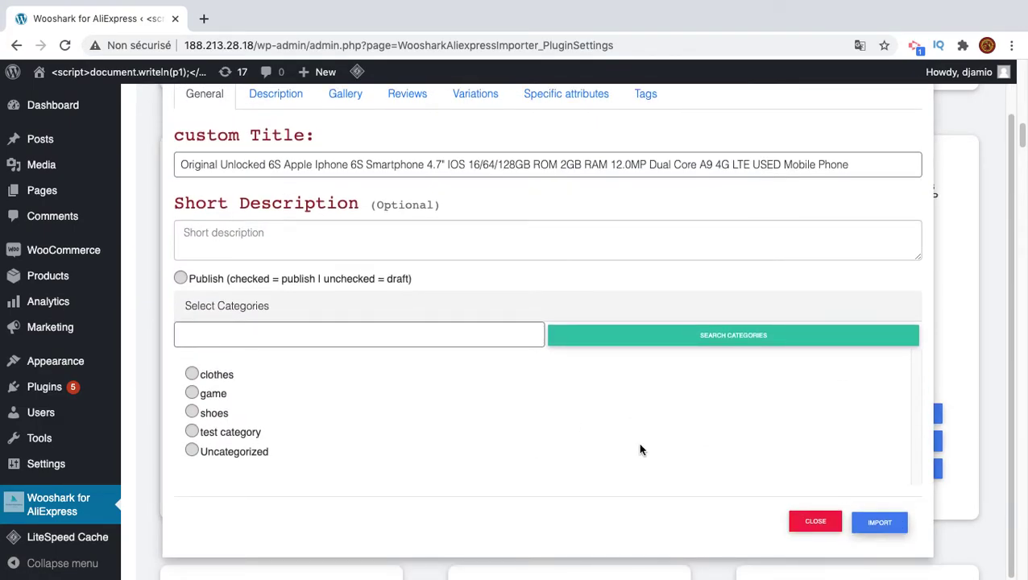
click(880, 522)
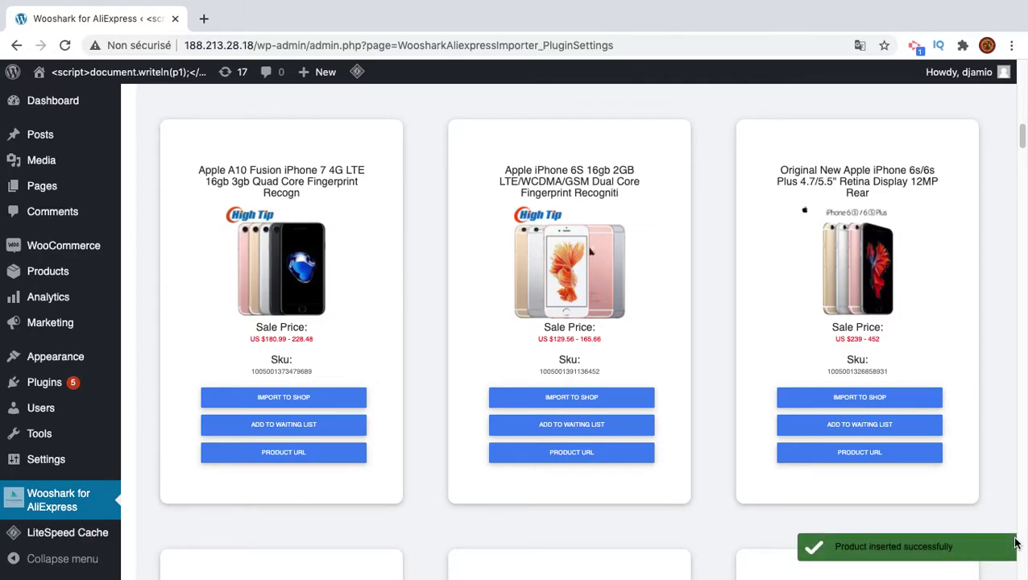
- Open the WooCommerce product list and check for the newly imported iPhone 6S
scroll(342, 319, up, 15)
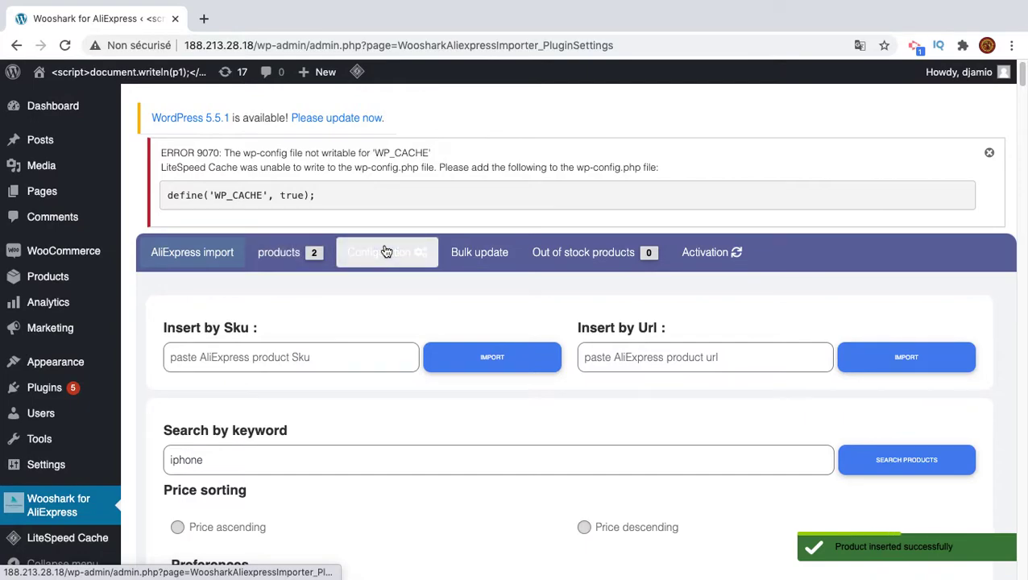
click(59, 280)
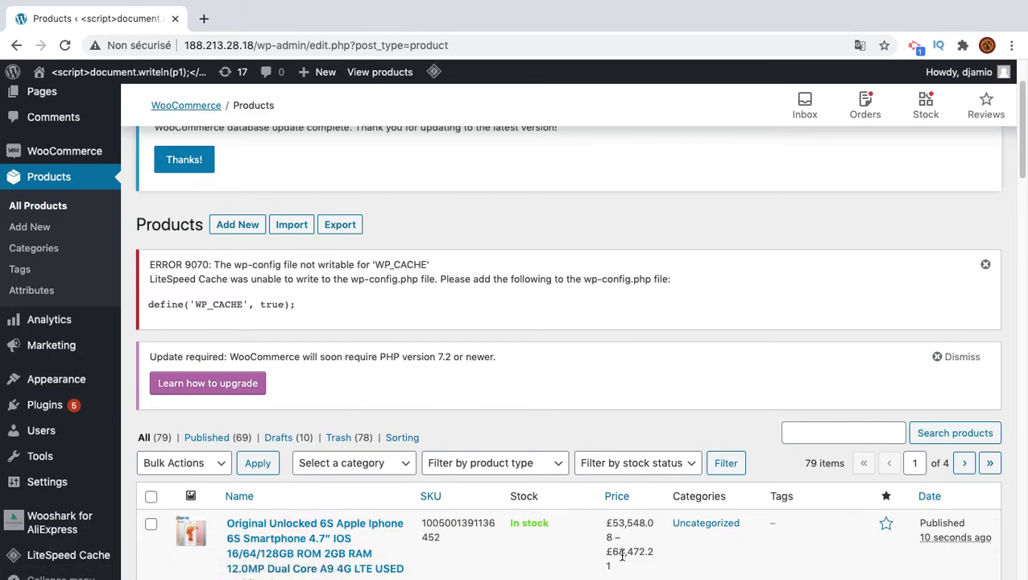
scroll(368, 302, up, 1)
scroll(368, 302, down, 5)
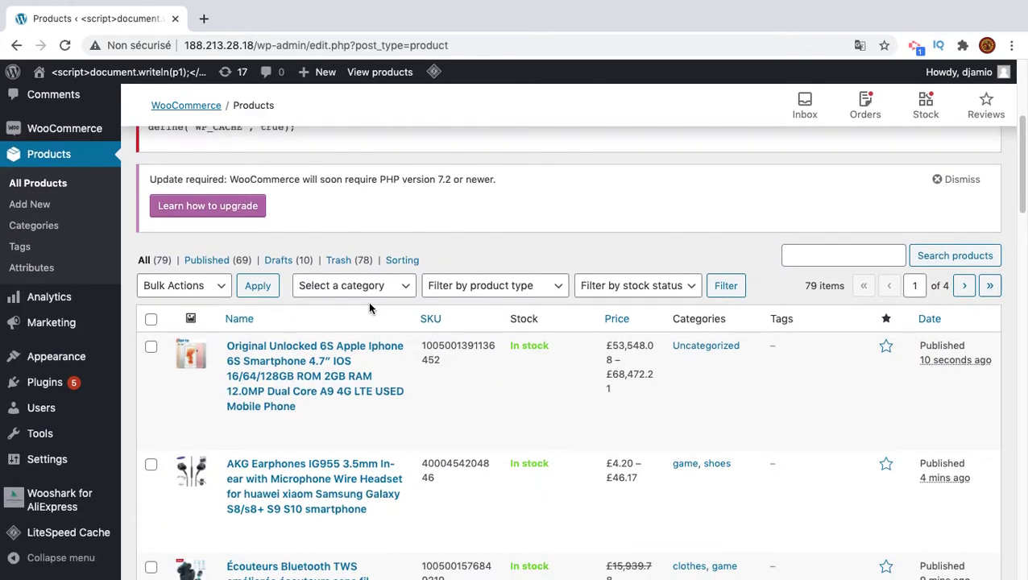
- Review the Wooshark configuration, including the option to use AliExpress shipping methods on the order page, and save it
click(54, 500)
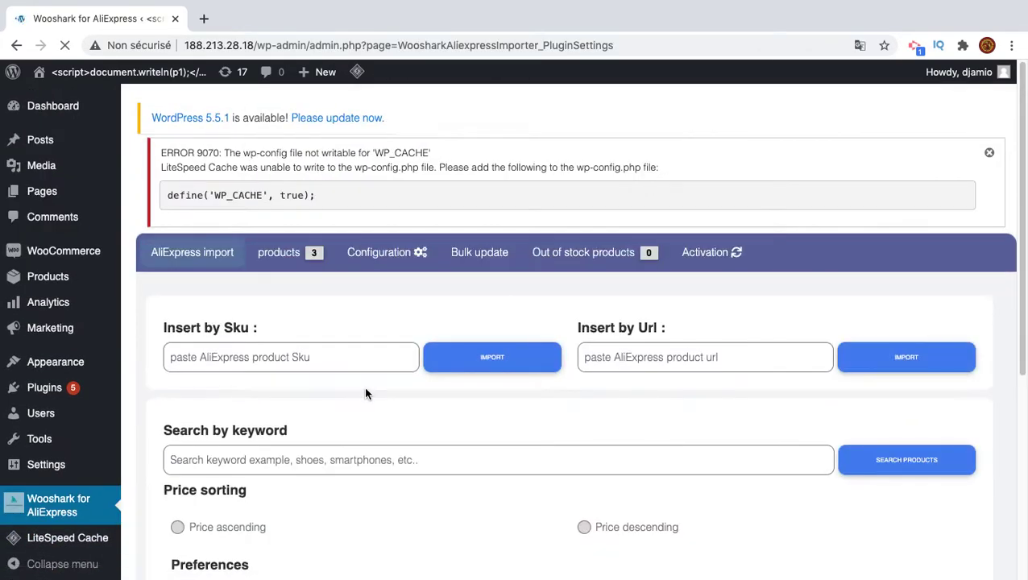
click(379, 264)
scroll(461, 376, down, 15)
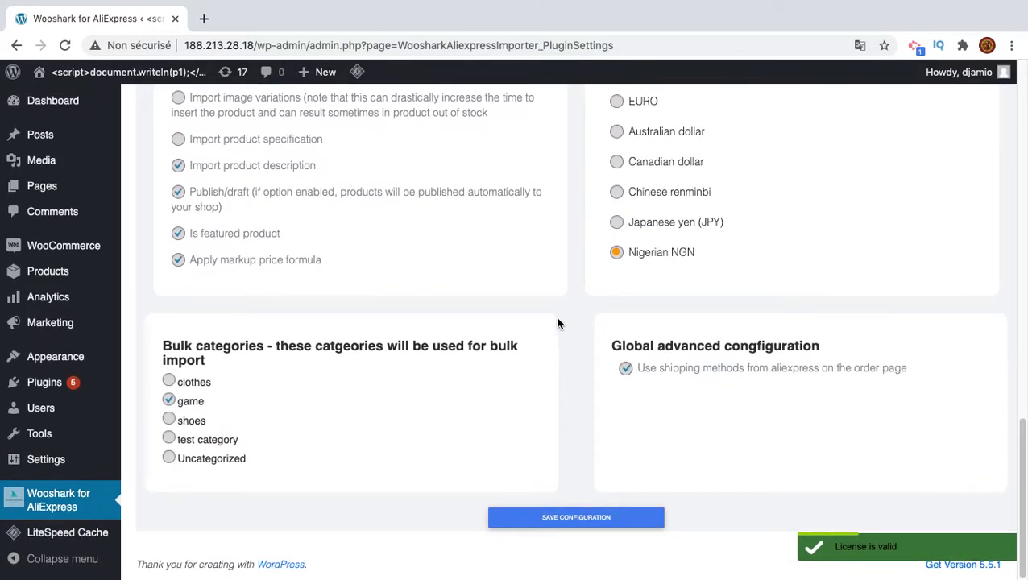
scroll(498, 248, up, 15)
scroll(390, 254, down, 6)
scroll(448, 273, down, 10)
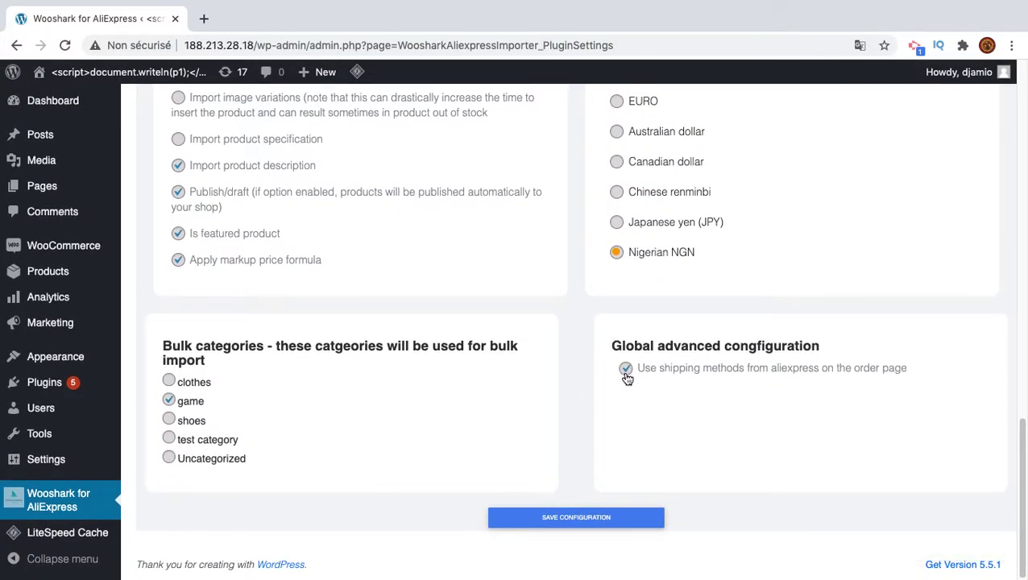
click(564, 520)
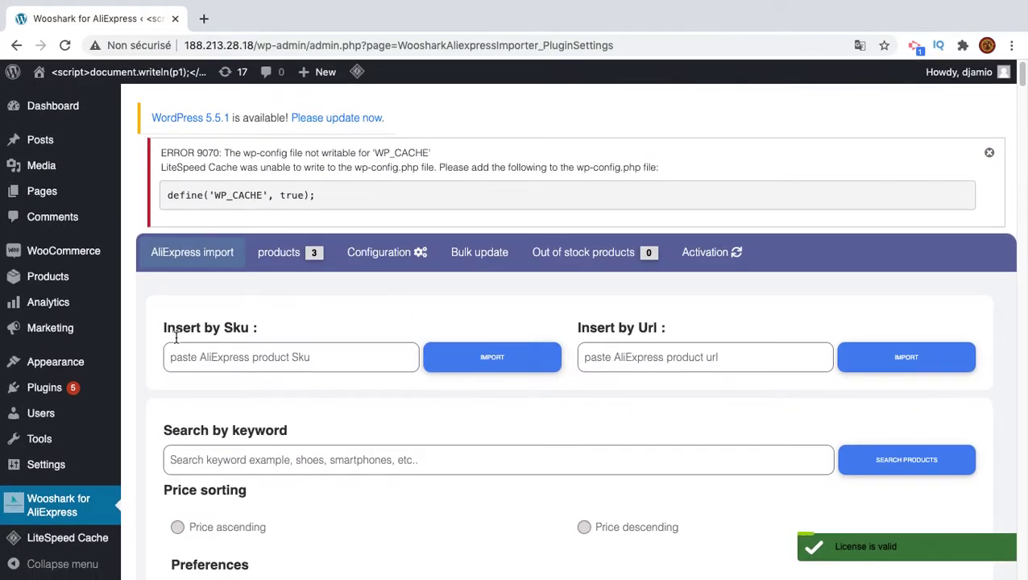
- Open the imported iPhone 6S product from the WooCommerce product list and preview its shop page
click(48, 280)
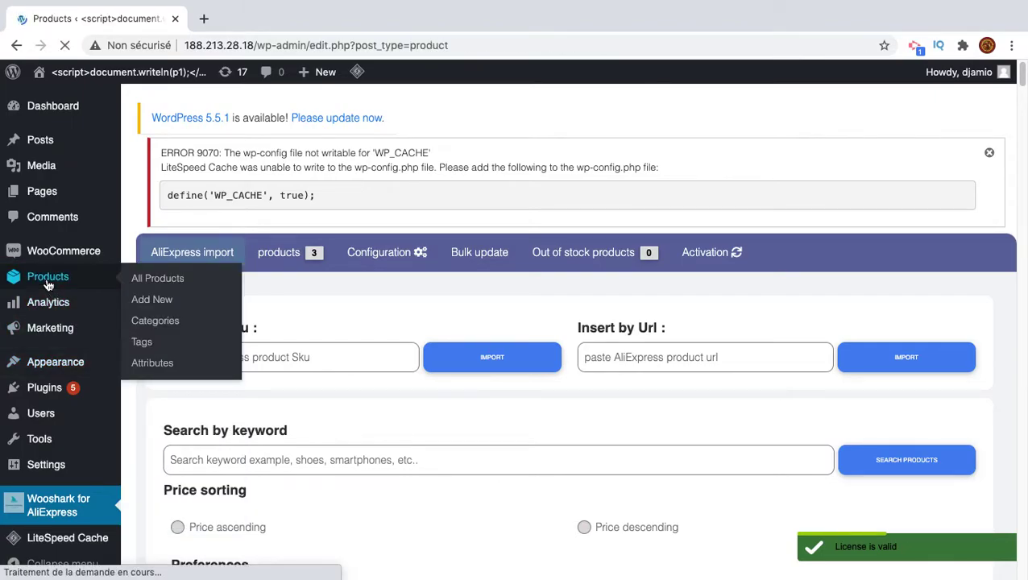
scroll(252, 242, down, 3)
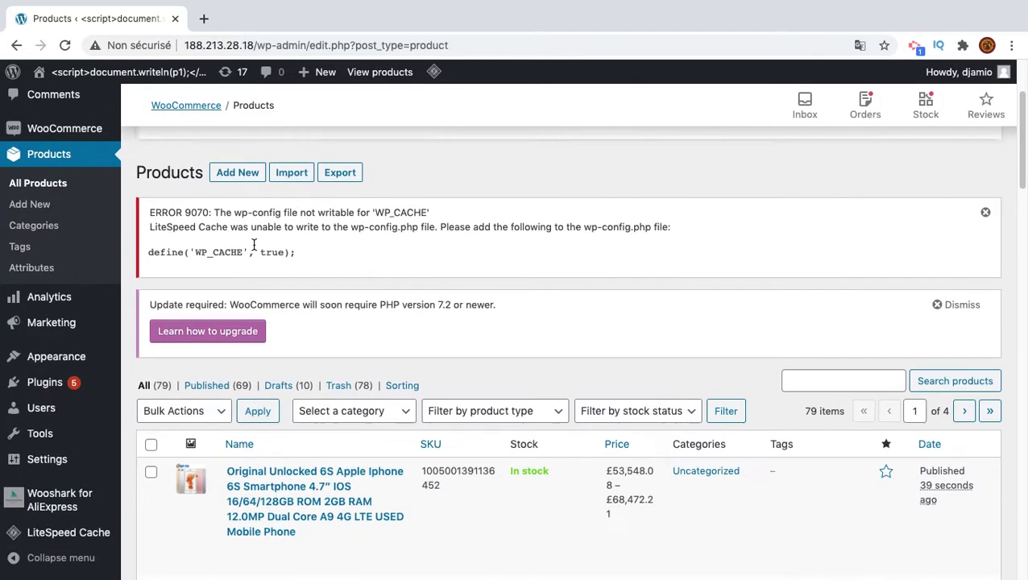
click(330, 470)
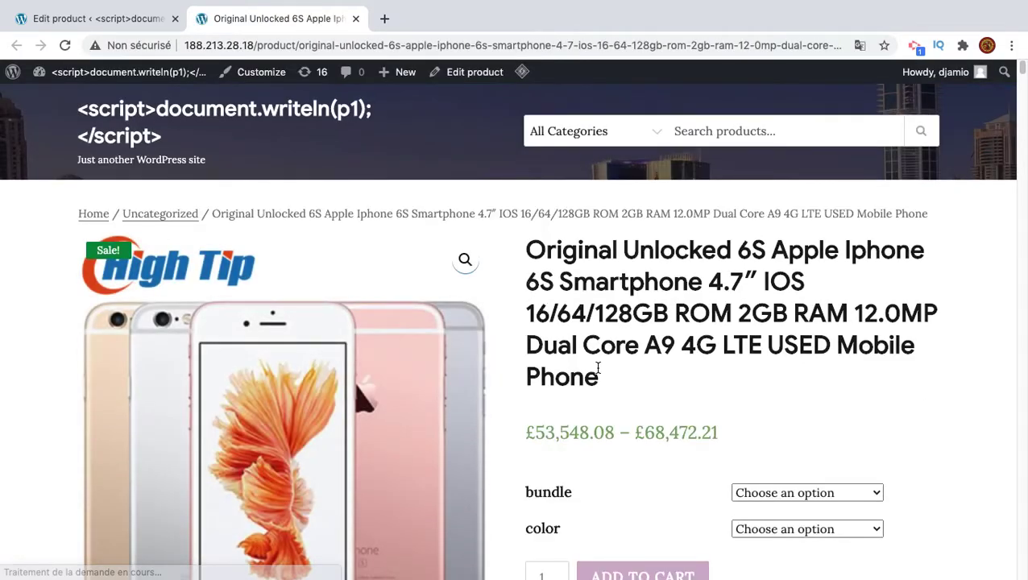
- Choose Bundle 1 and the color White for the iPhone 6S and add it to the cart
scroll(609, 389, down, 3)
click(746, 290)
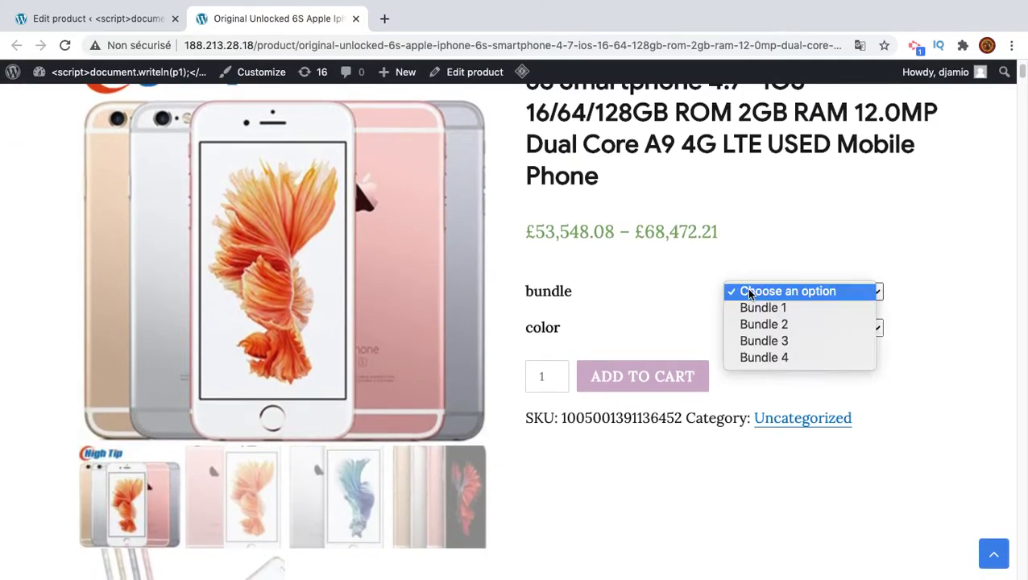
click(759, 308)
click(780, 328)
click(775, 344)
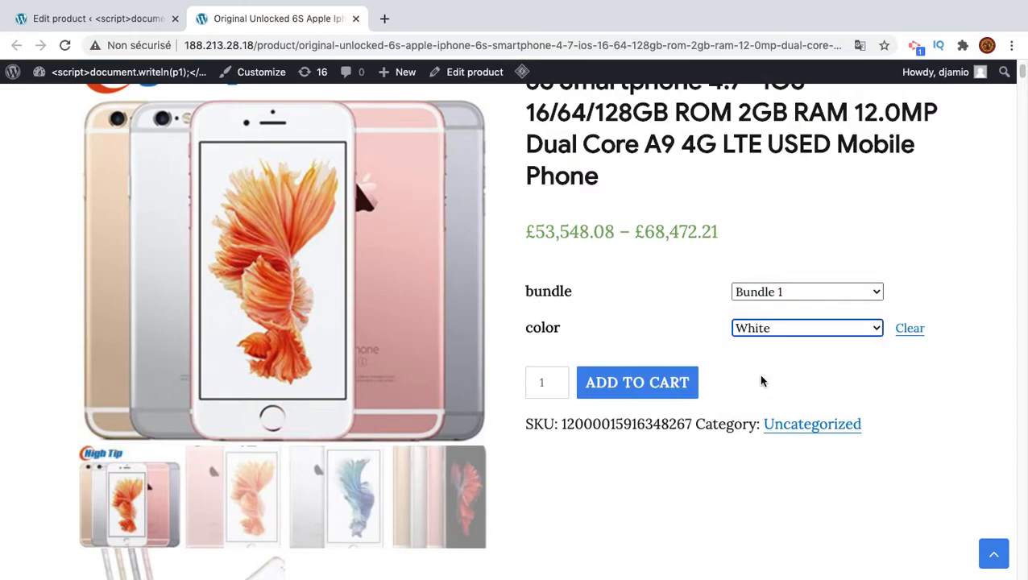
click(668, 454)
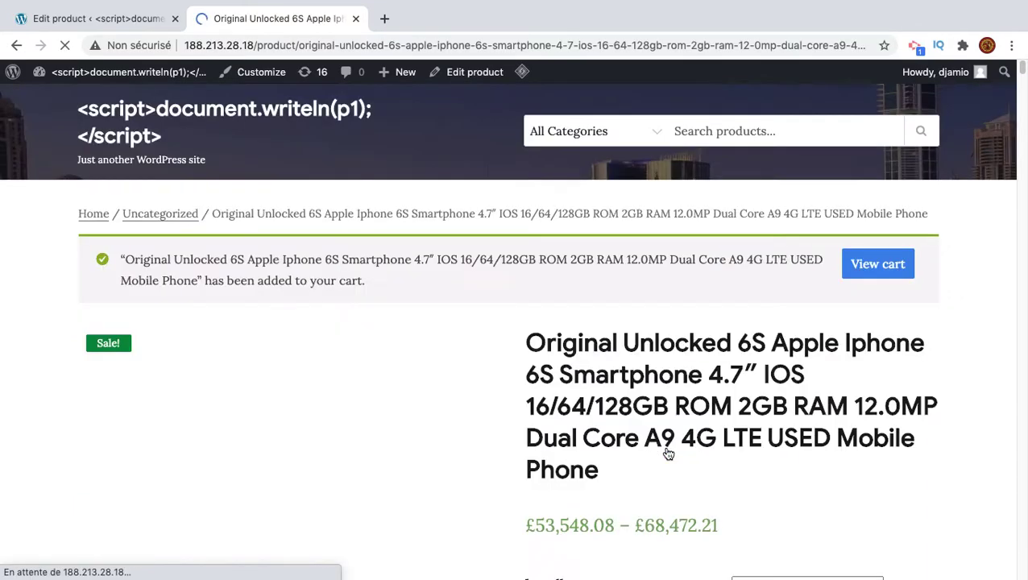
- View the cart and examine the shipping carrier, delivery date and shipping cost in the cart totals
click(878, 266)
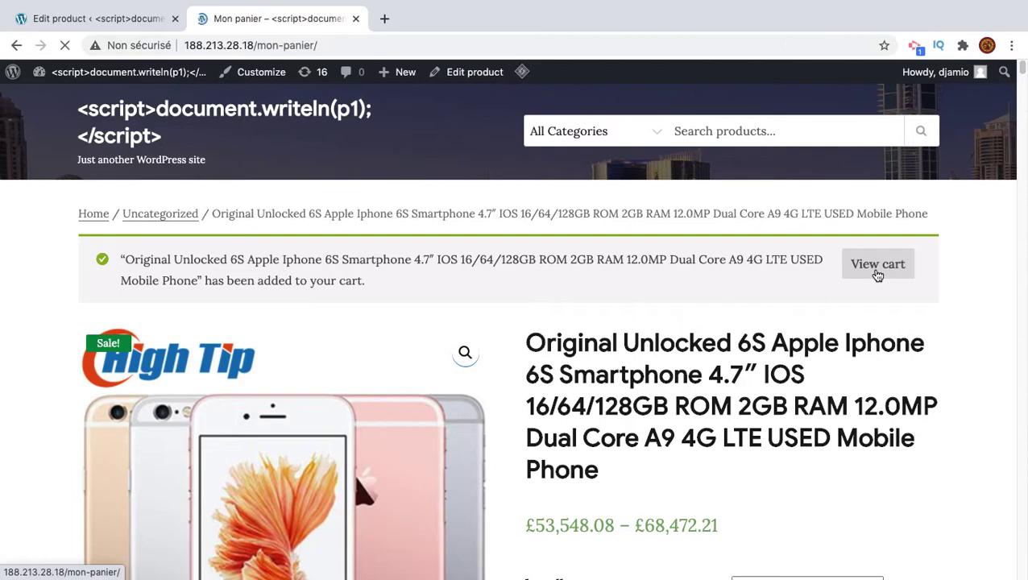
scroll(470, 418, down, 3)
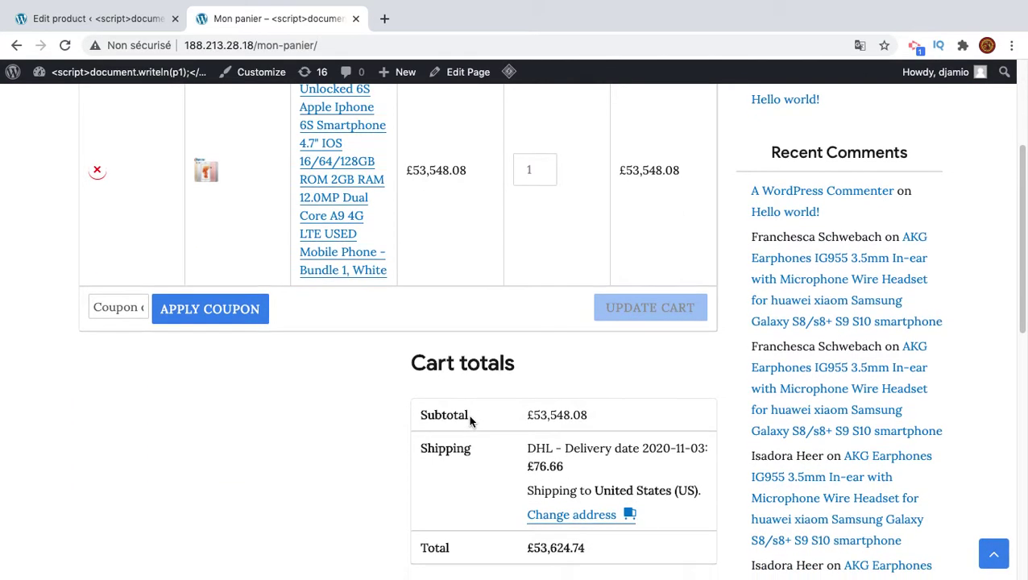
scroll(322, 385, down, 2)
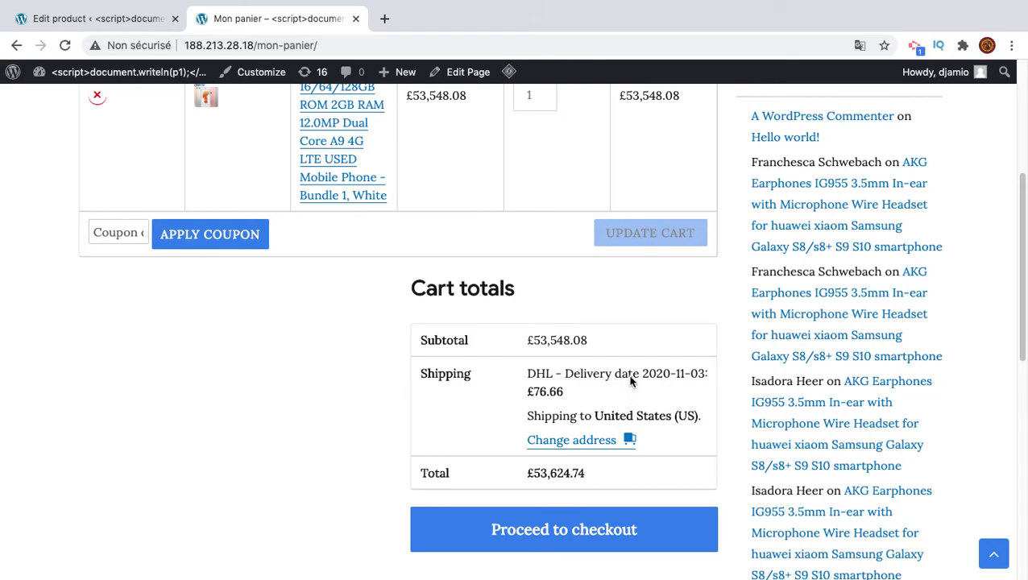
drag(525, 374, 597, 392)
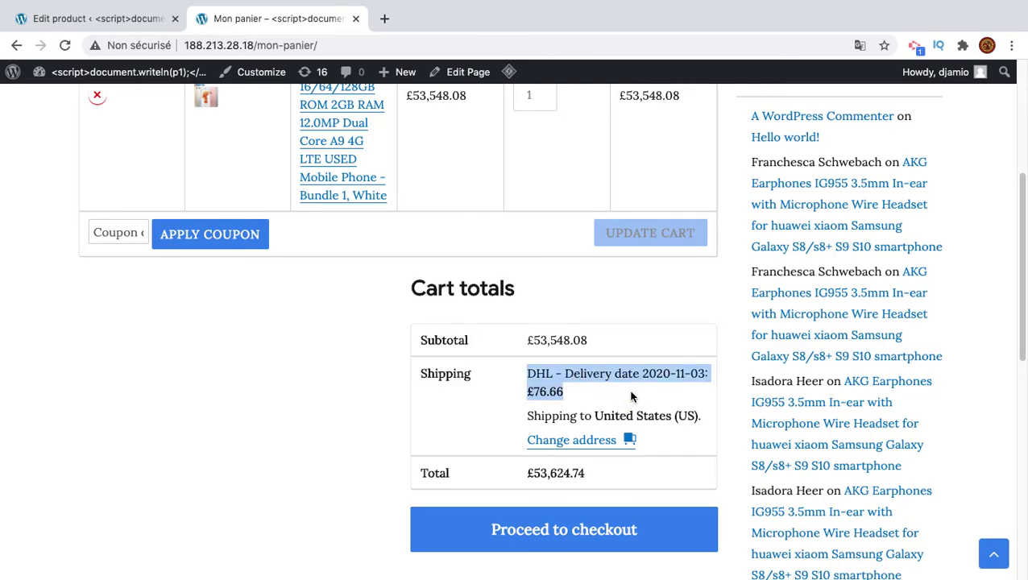
click(657, 374)
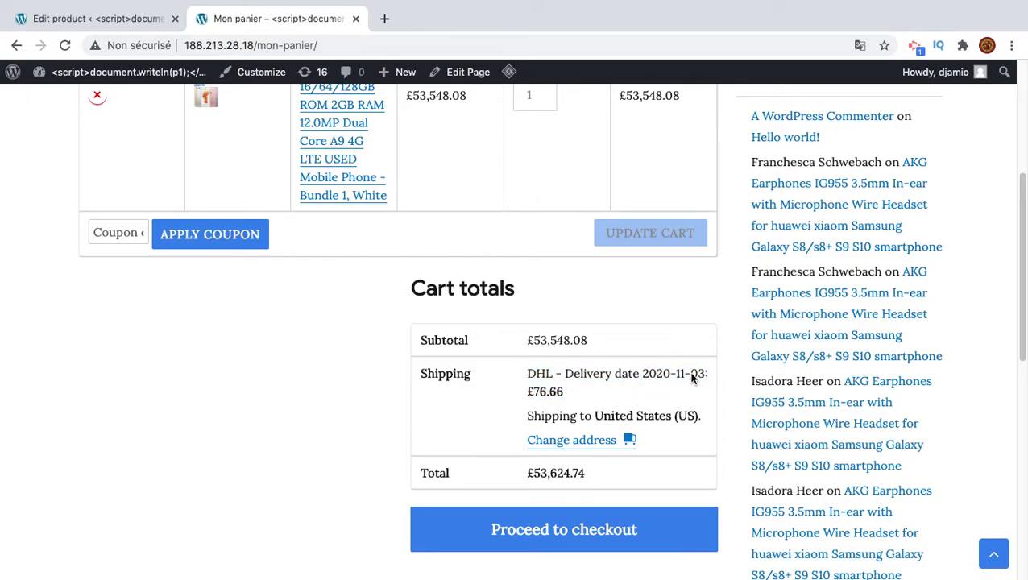
drag(703, 377, 689, 378)
drag(564, 394, 535, 395)
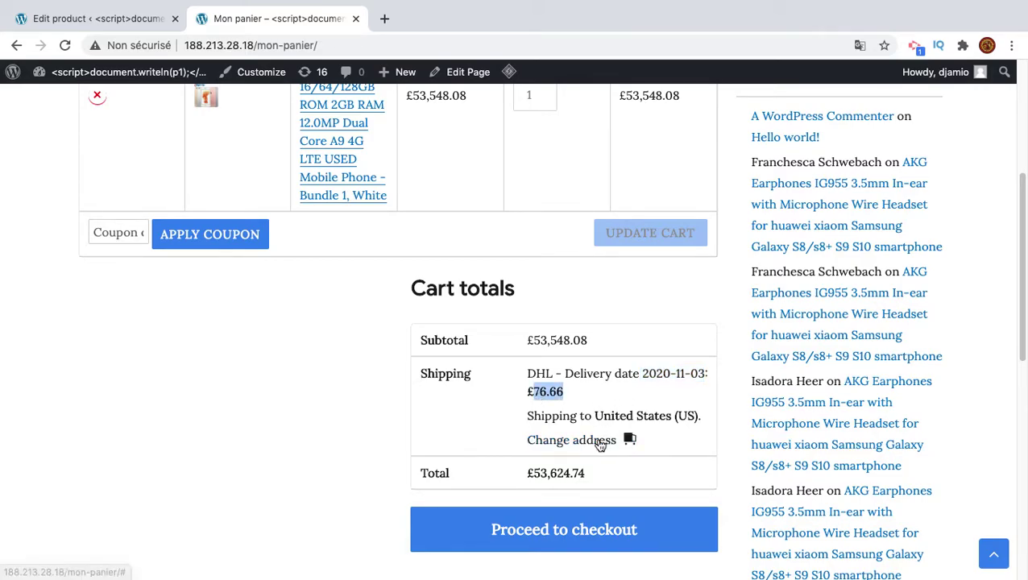
- Update the cart's shipping calculation for United States (US) without further address details, and reopen the address form
click(629, 440)
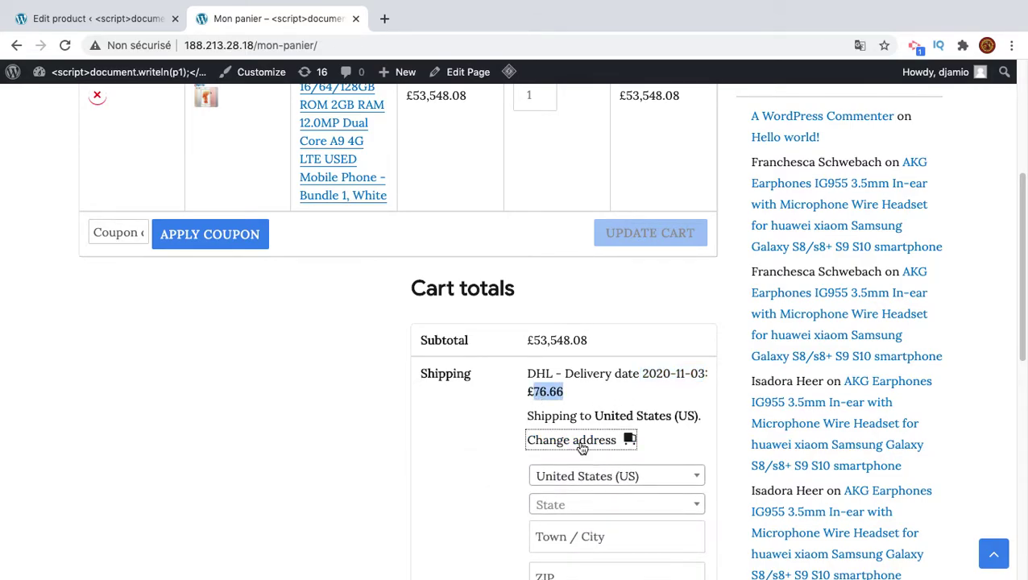
scroll(266, 222, up, 5)
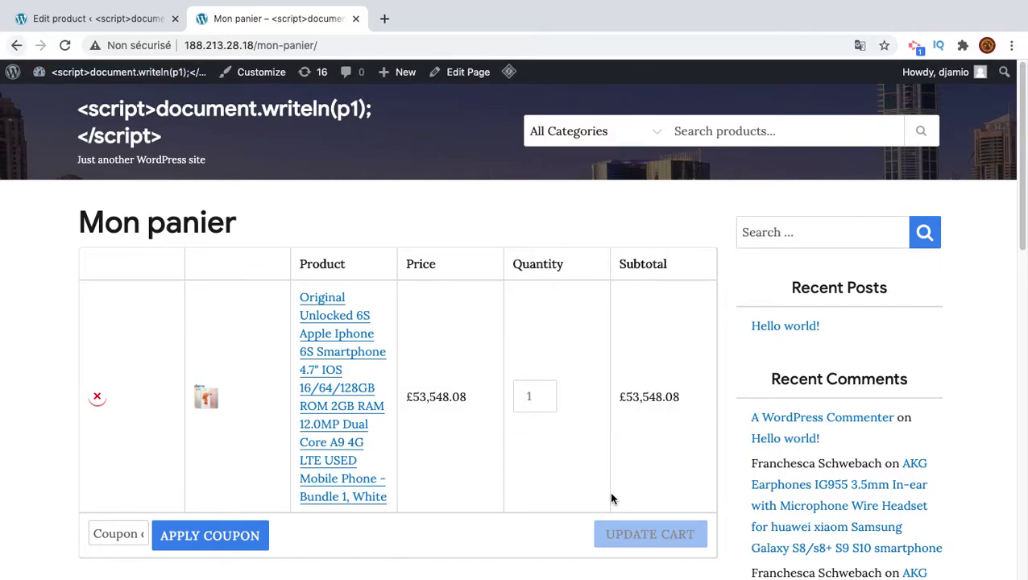
scroll(611, 497, down, 5)
scroll(575, 516, down, 1)
click(567, 499)
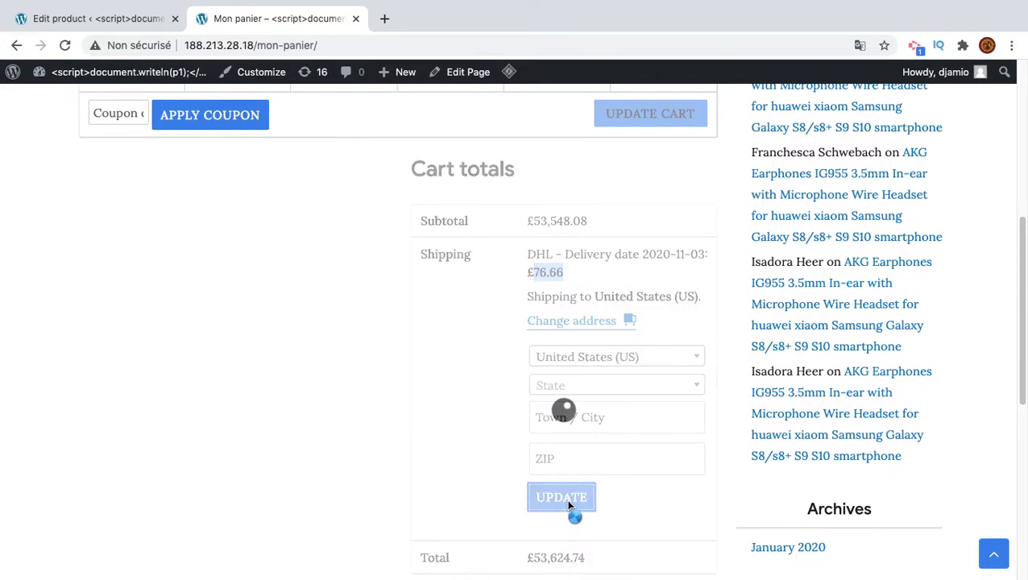
click(592, 322)
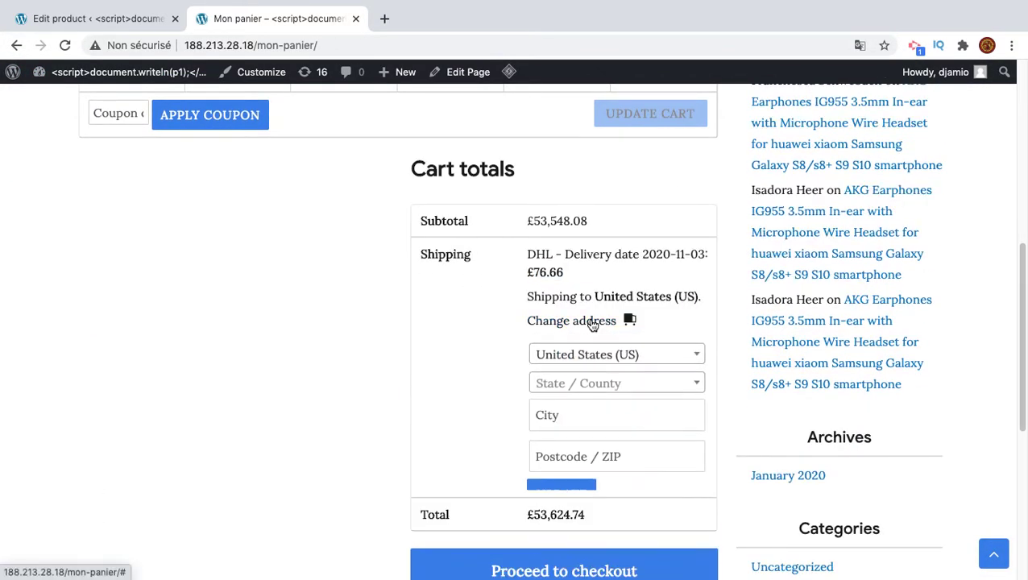
- Open the iPhone 6S's original AliExpress page from the product editor and save United States, English and USD as its regional settings
click(101, 17)
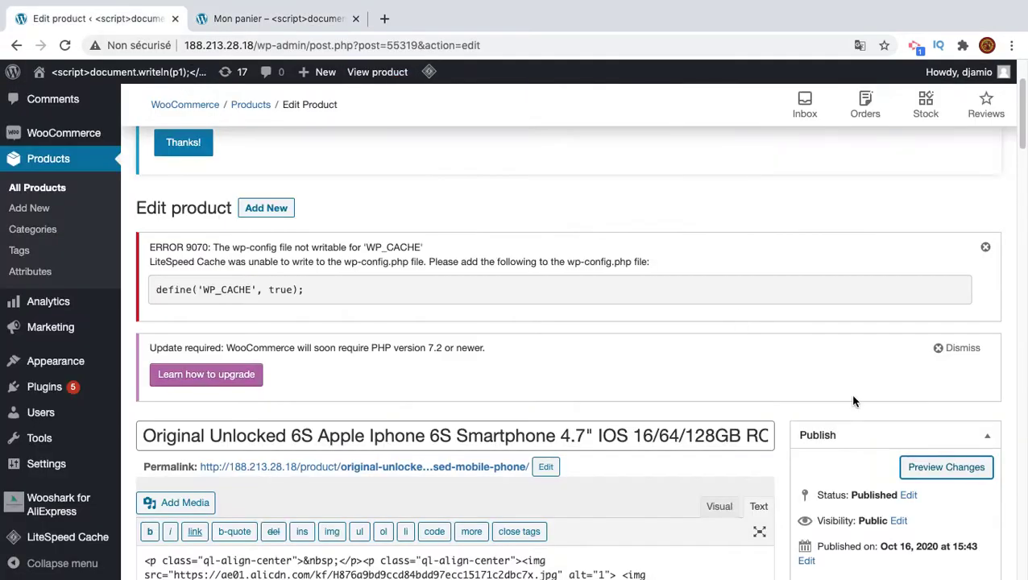
scroll(856, 427, down, 3)
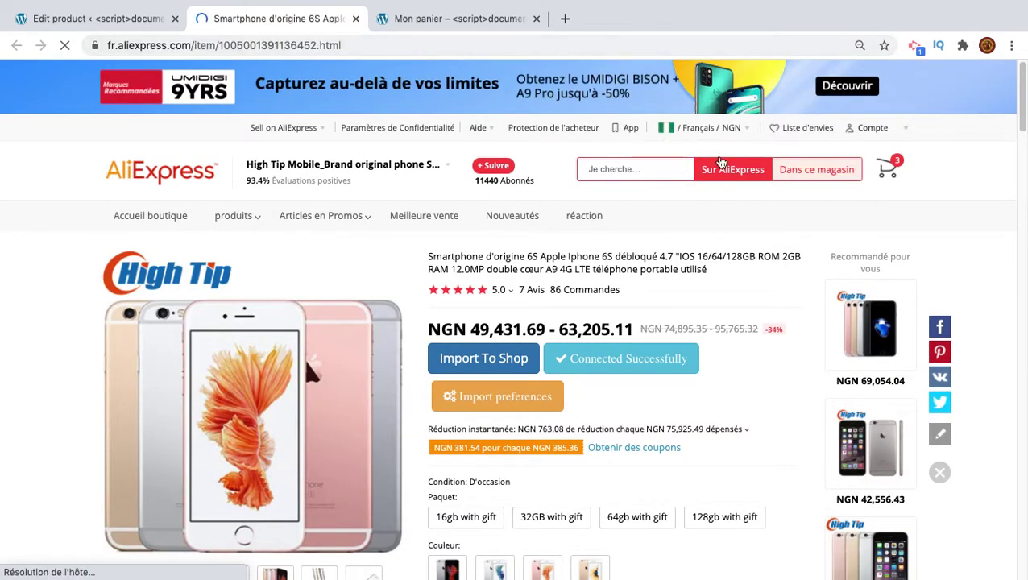
mouse_move(706, 129)
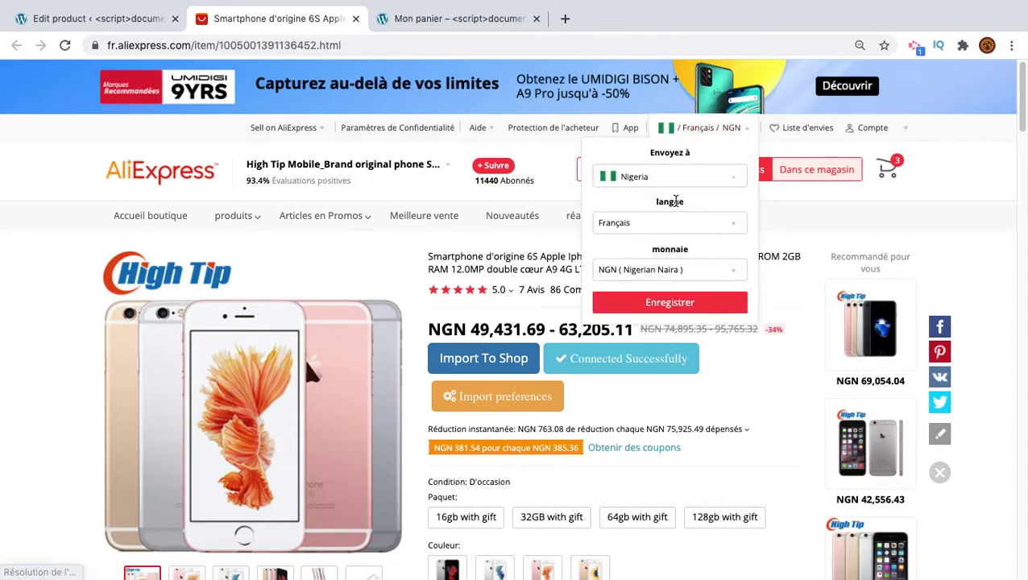
click(676, 223)
click(655, 268)
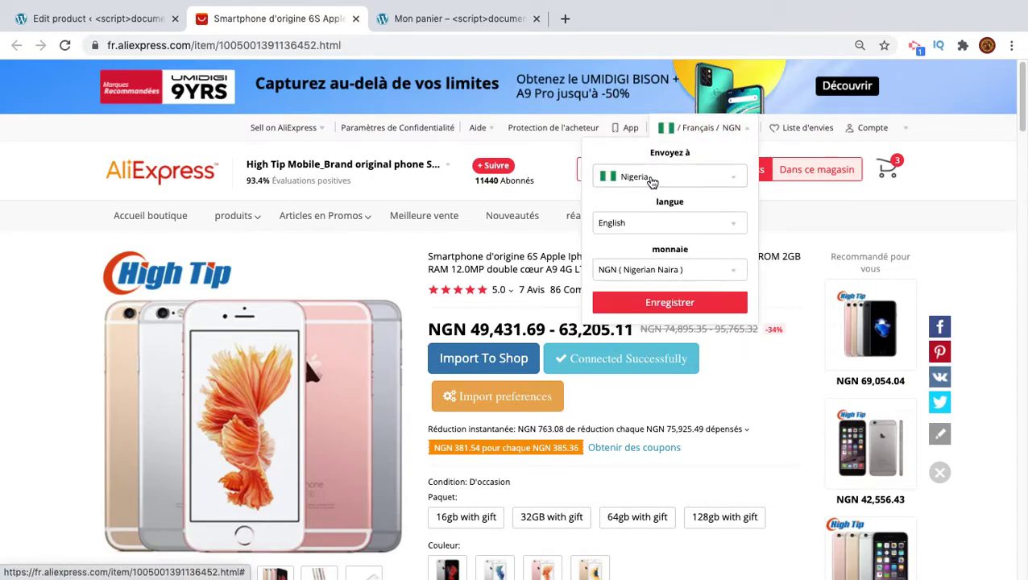
click(651, 178)
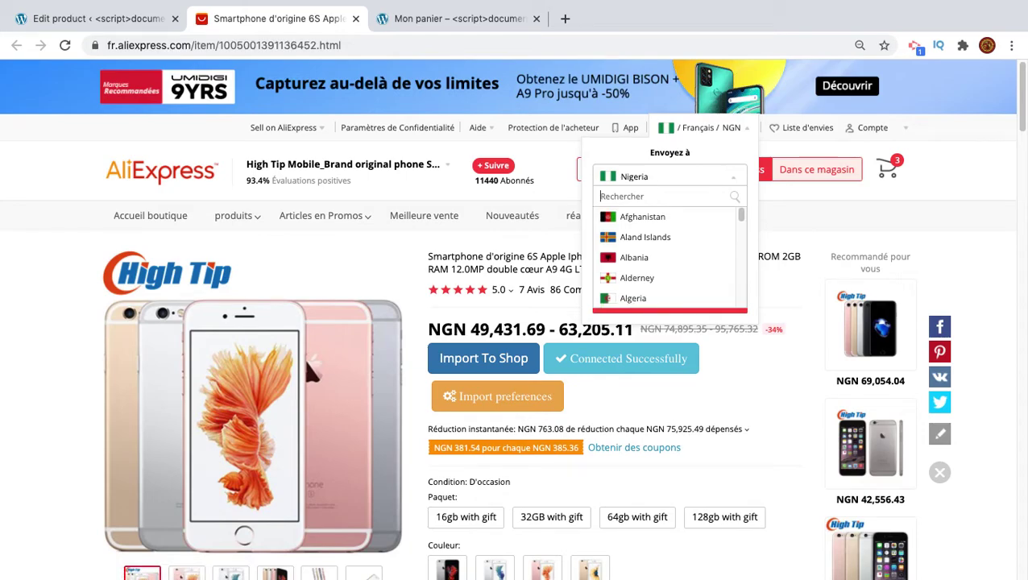
text(united)
click(668, 264)
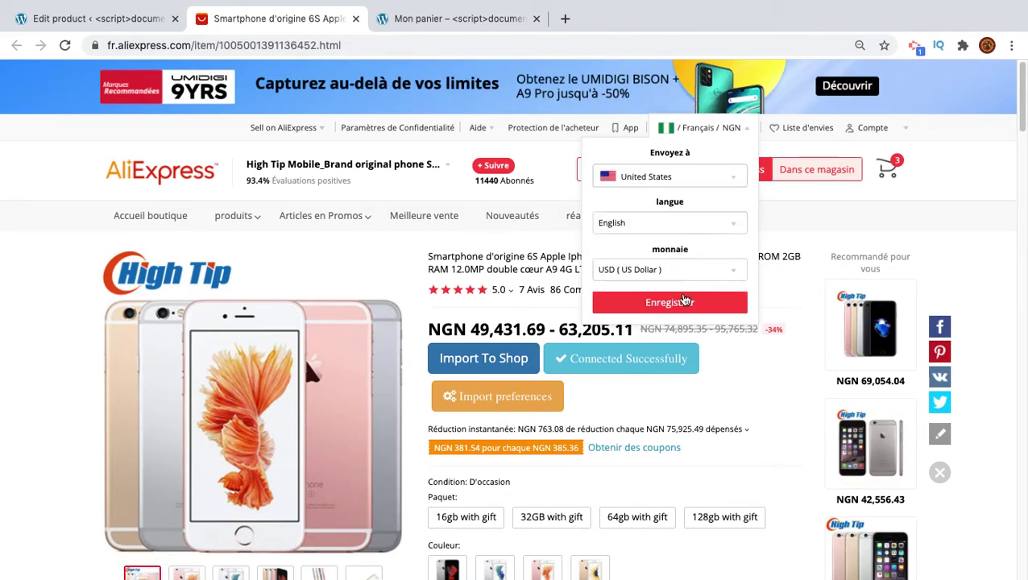
click(670, 303)
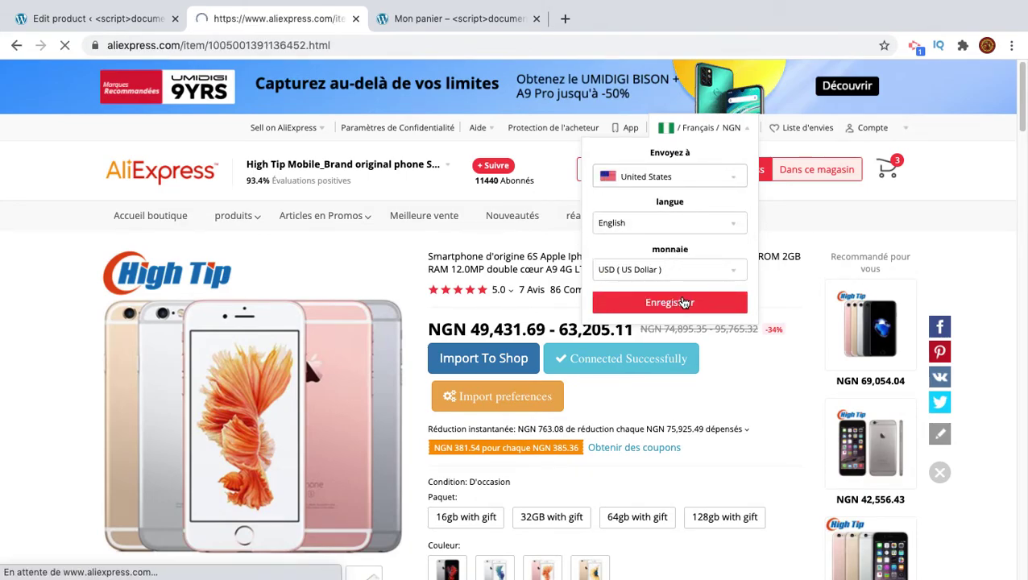
- View the AliExpress shipping methods for the iPhone to United States and compare the cost with the WooCommerce cart
scroll(631, 465, down, 4)
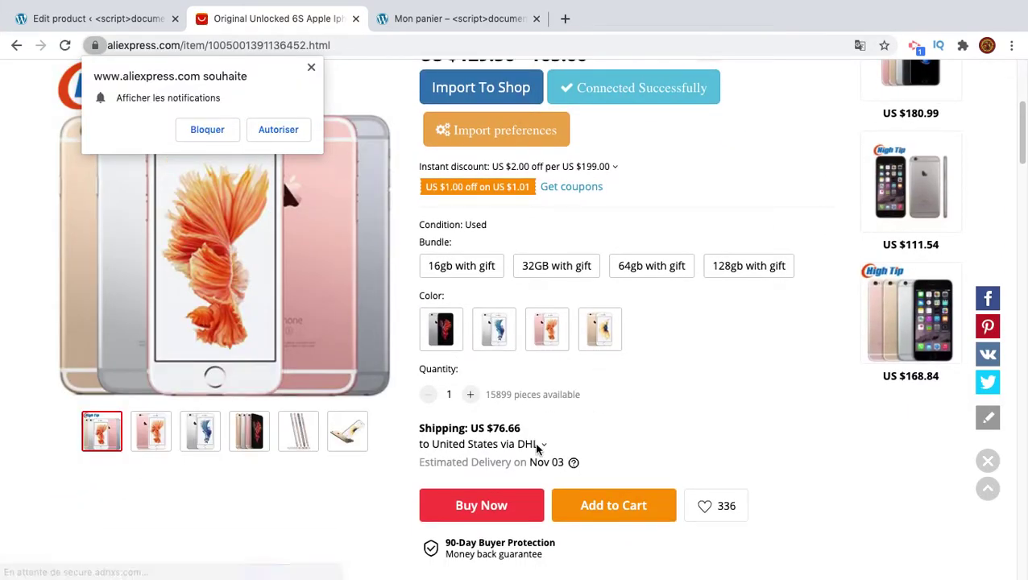
click(544, 444)
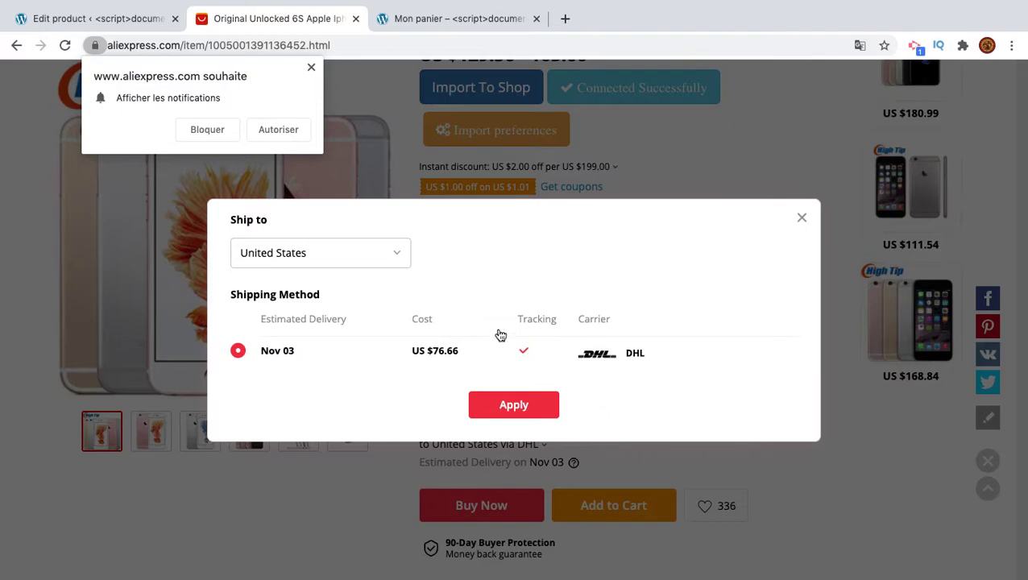
click(310, 66)
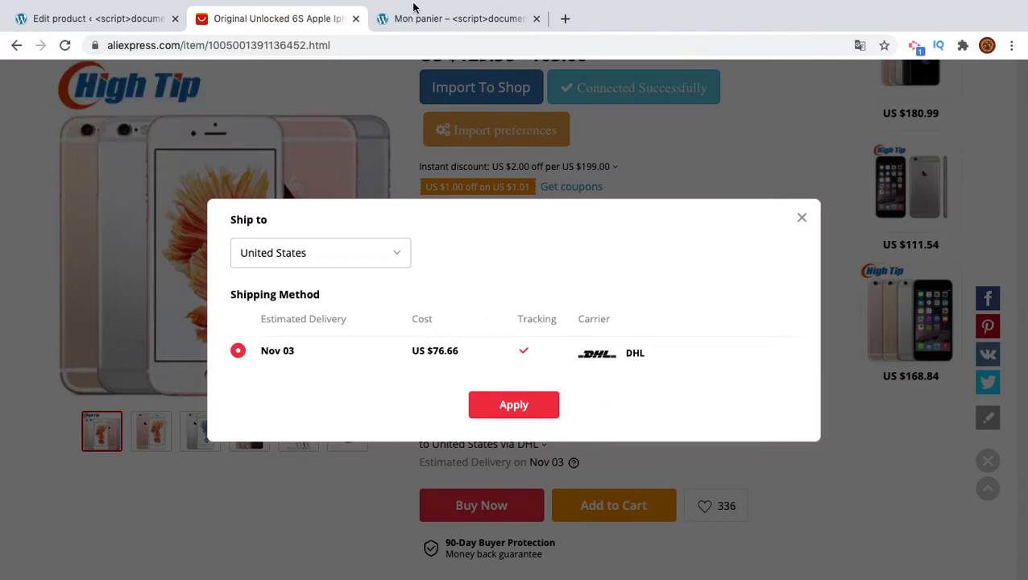
click(414, 17)
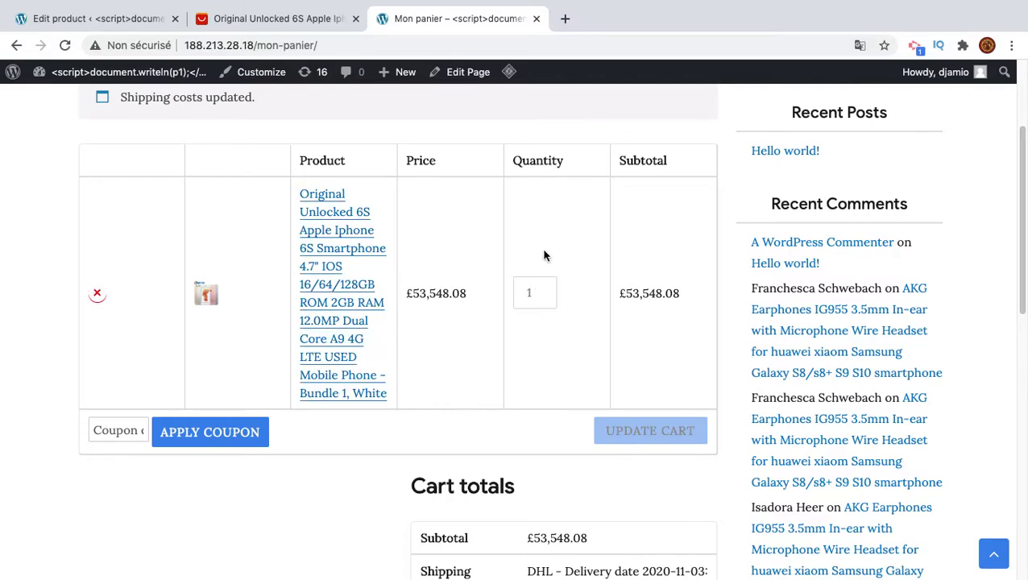
scroll(566, 422, down, 3)
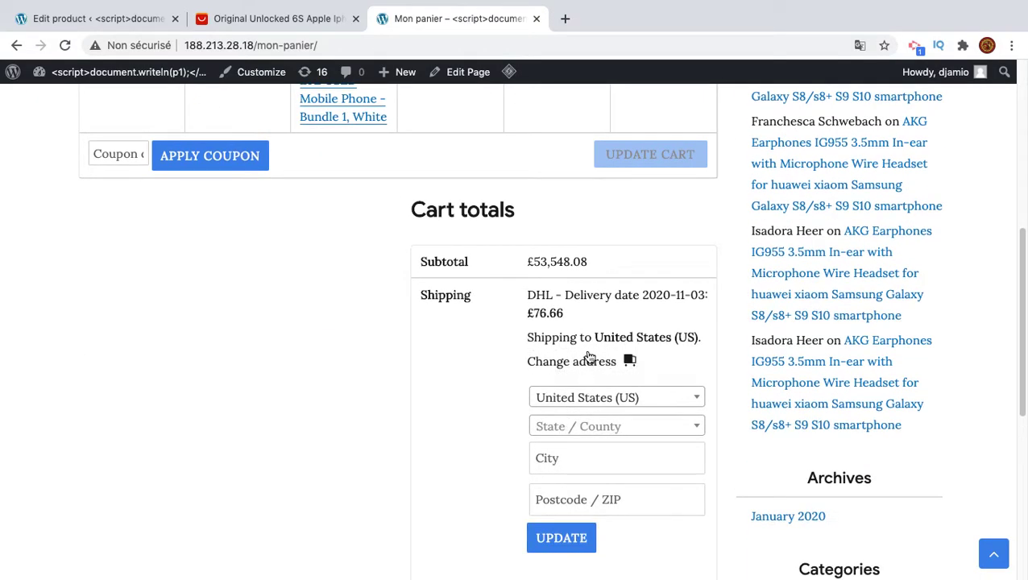
drag(533, 313, 564, 313)
click(307, 19)
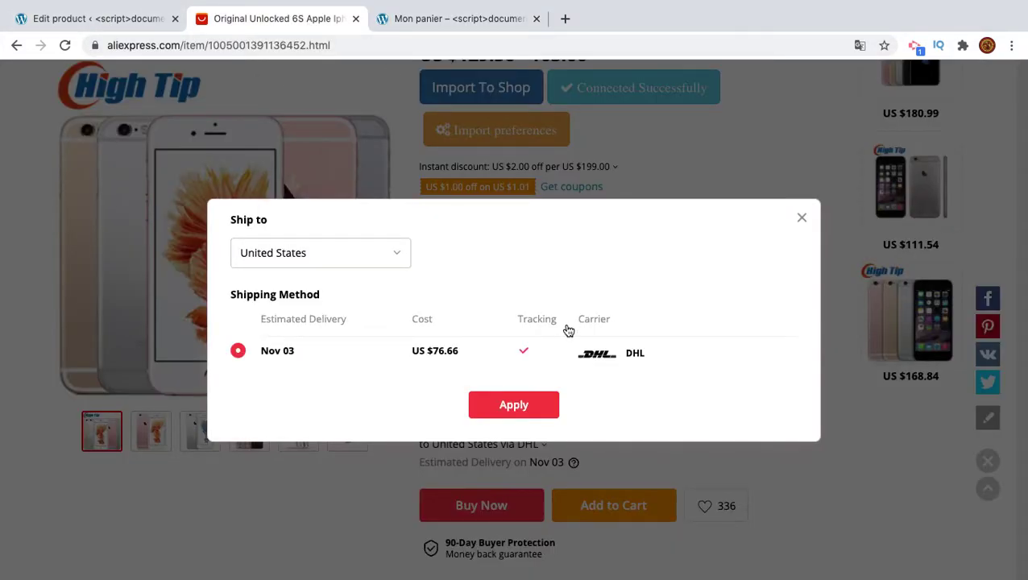
click(802, 218)
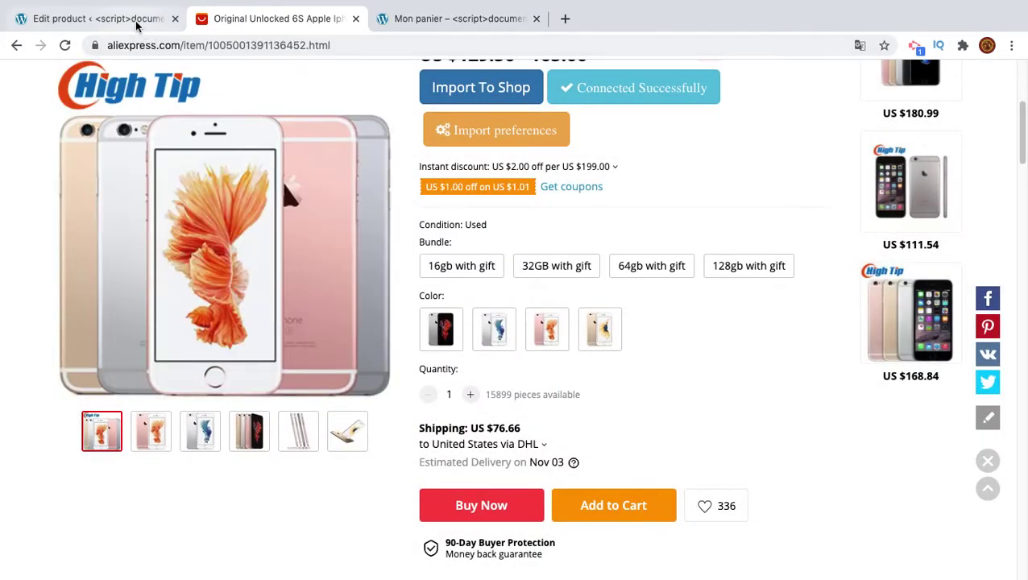
- Open Wooshark for AliExpress from the WordPress admin and search its product import by the keyword "samsung"
click(137, 27)
scroll(363, 362, down, 5)
click(82, 497)
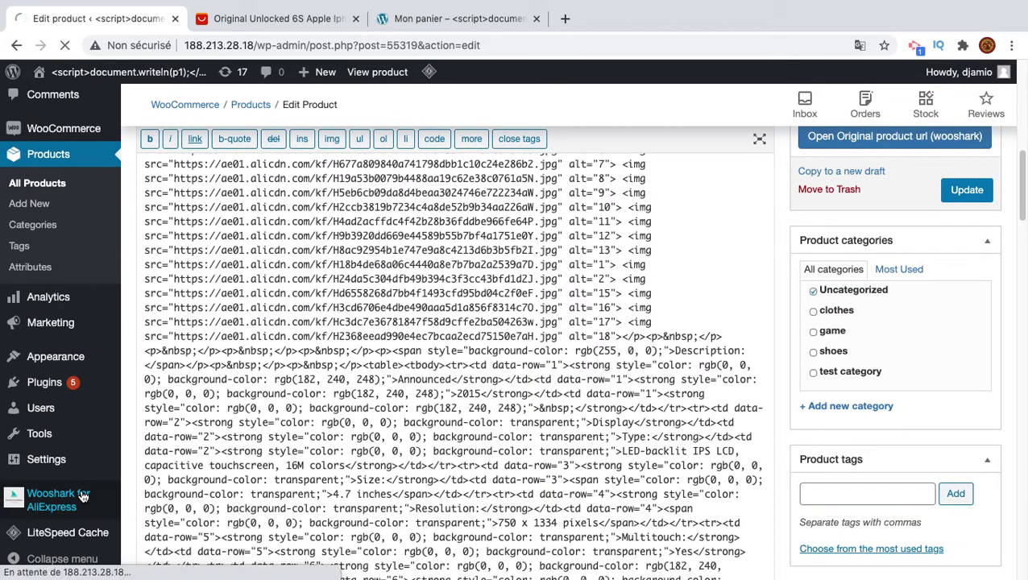
scroll(459, 504, down, 3)
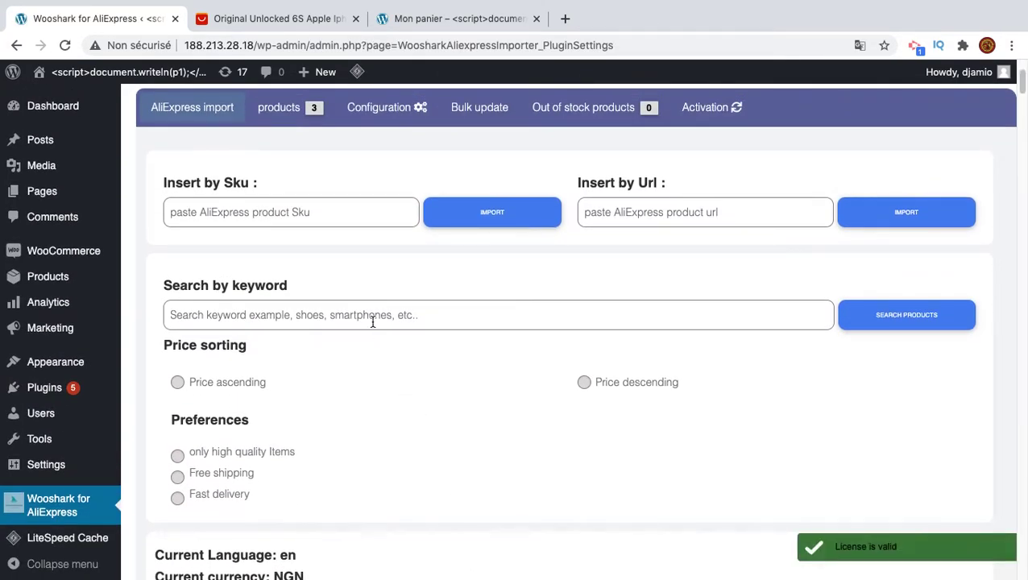
click(374, 314)
text(samsung)
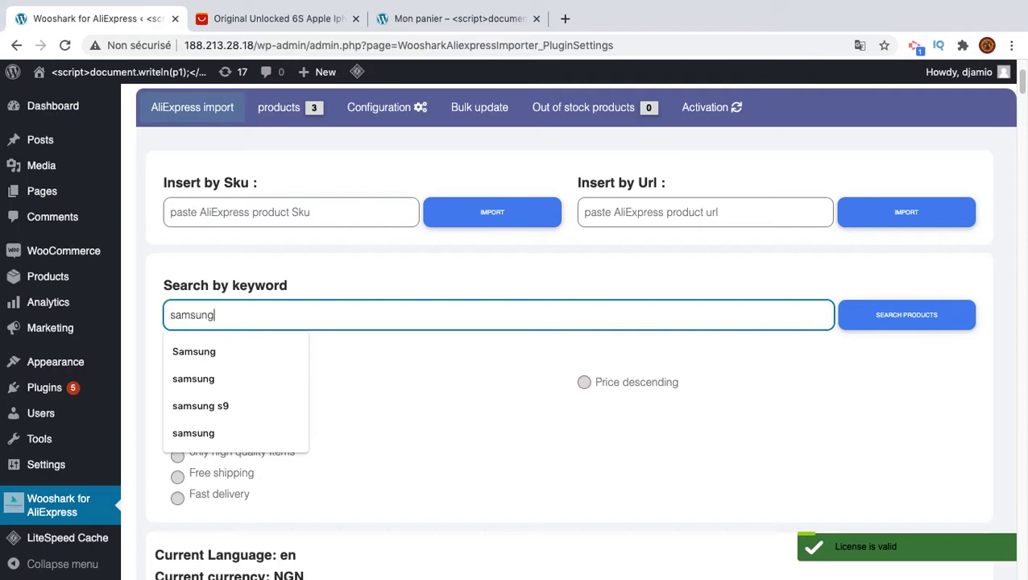
click(908, 314)
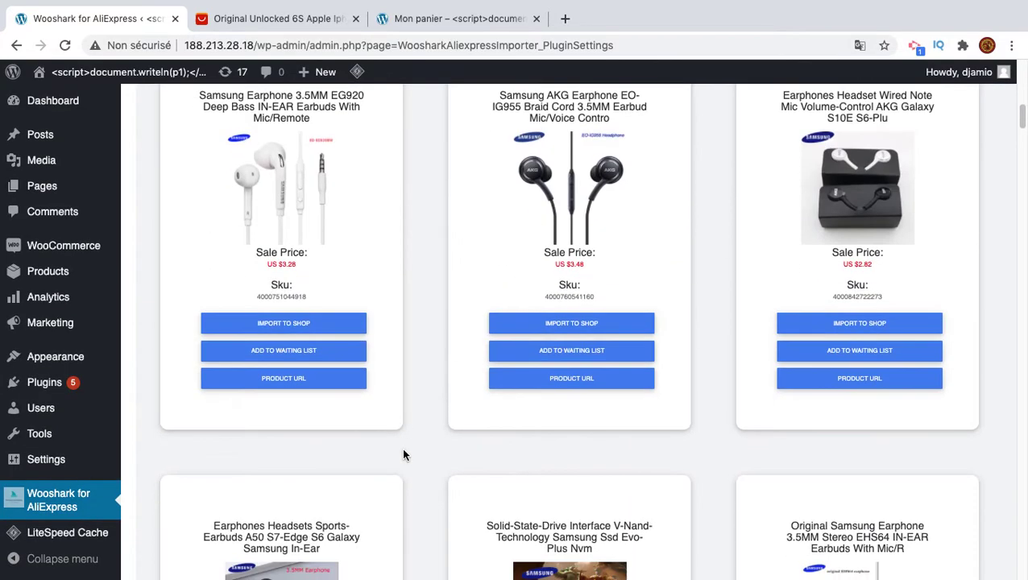
- Import the Samsung Earphone 3.5MM EG920 to the shop and remove the iPhone 6S from the cart
click(318, 350)
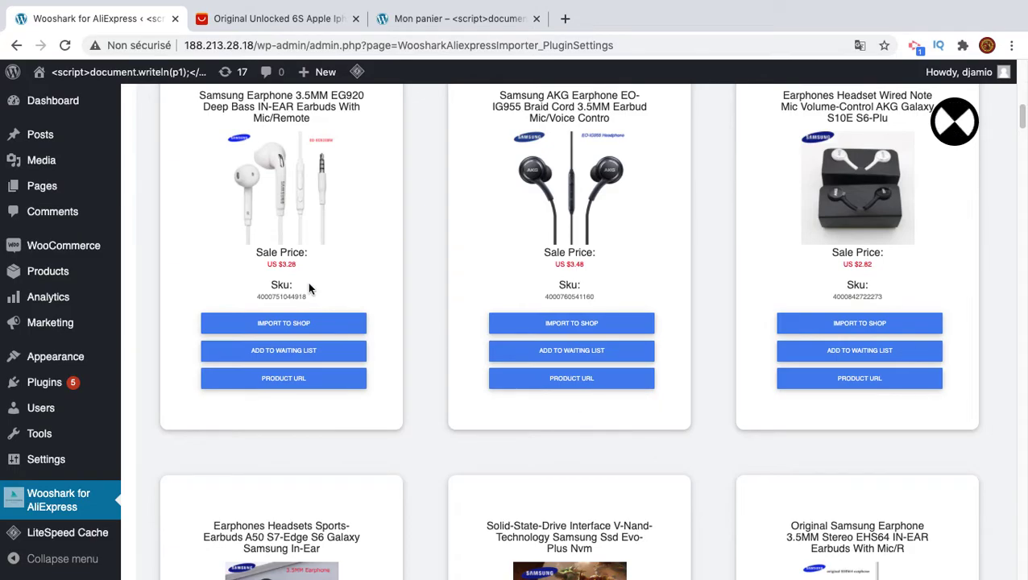
click(401, 18)
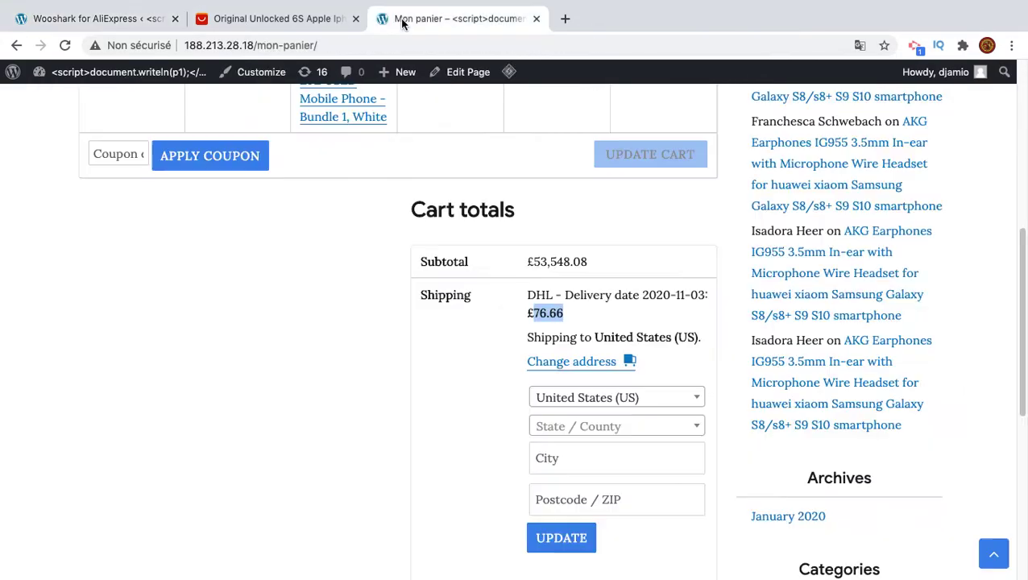
click(96, 349)
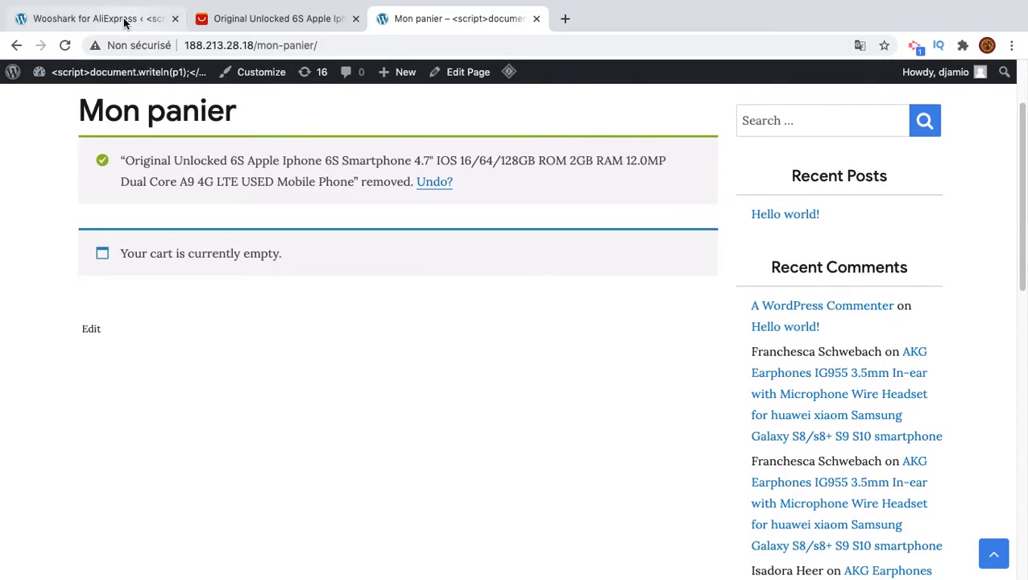
click(125, 21)
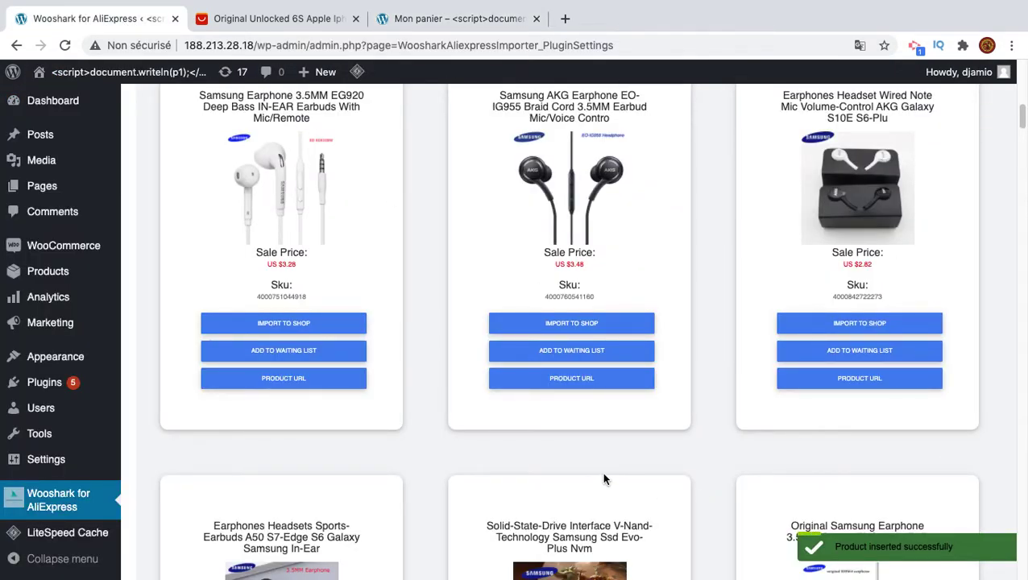
- Open the imported Samsung earphone from the product list, with its shop preview and original AliExpress page, and view its AliExpress shipping methods
scroll(603, 480, up, 2)
click(48, 276)
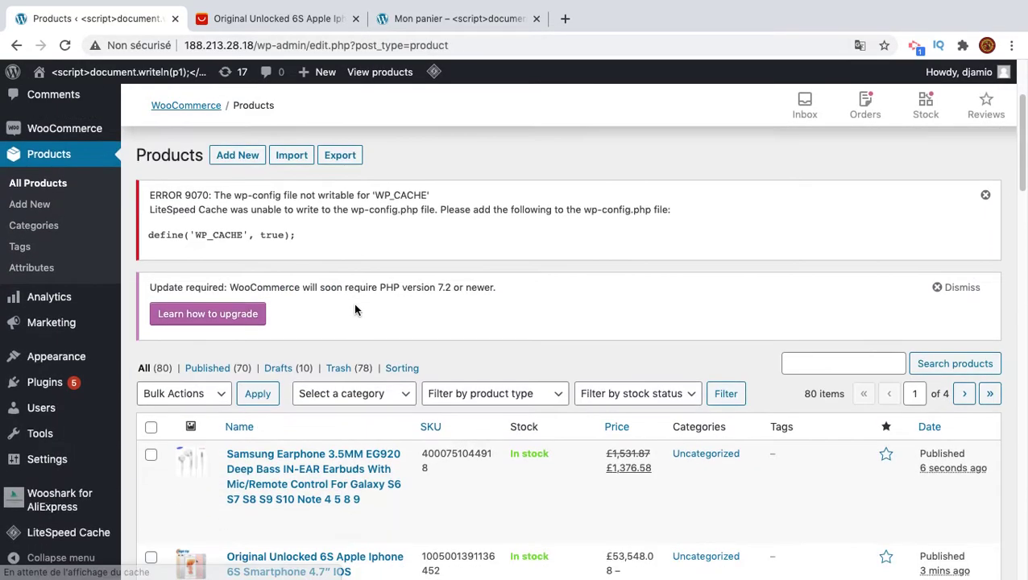
click(364, 457)
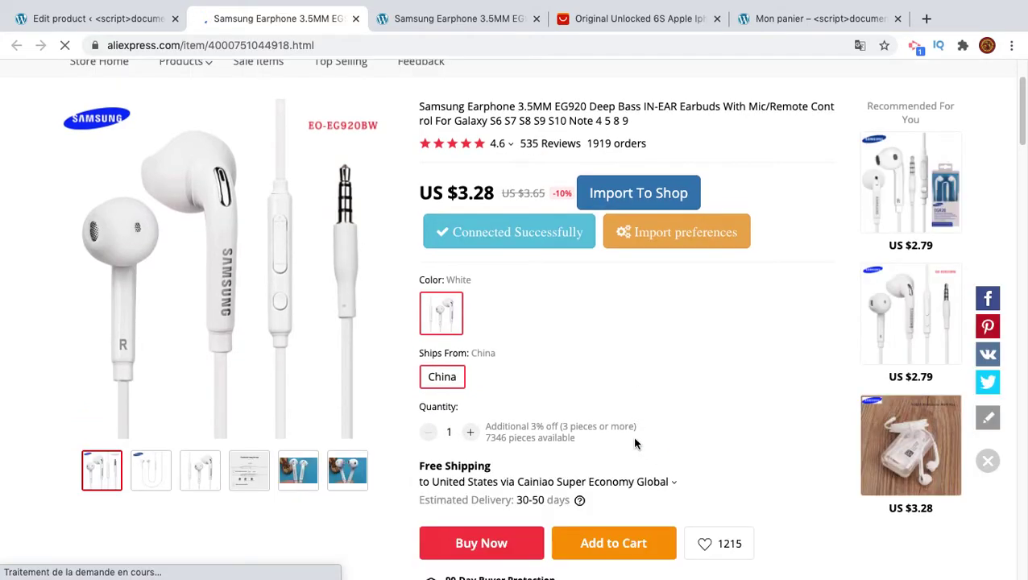
click(651, 456)
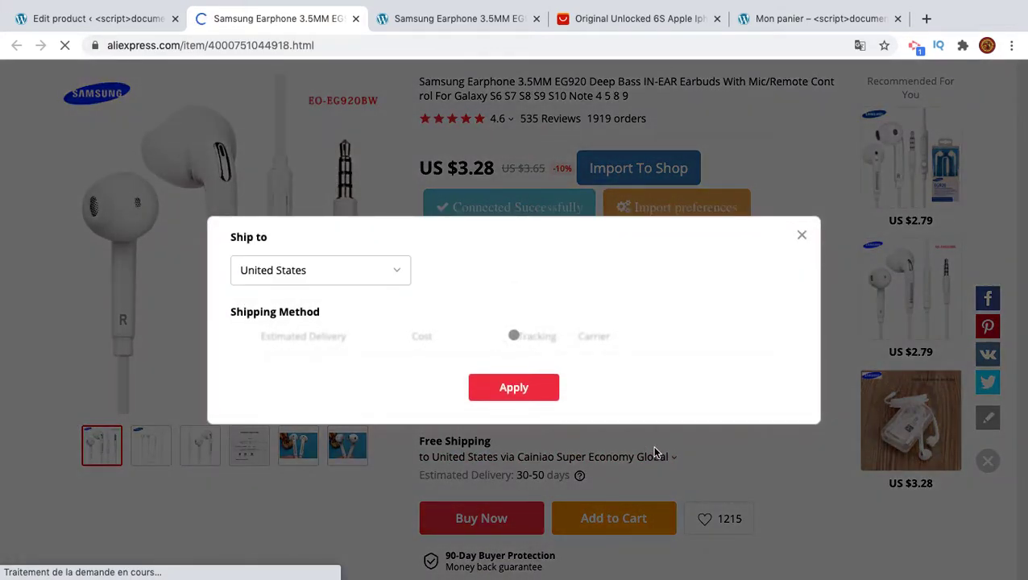
- On the Samsung earphone's shop page, choose color White and ships-from China and add it to the cart
click(413, 22)
scroll(647, 342, down, 3)
click(804, 288)
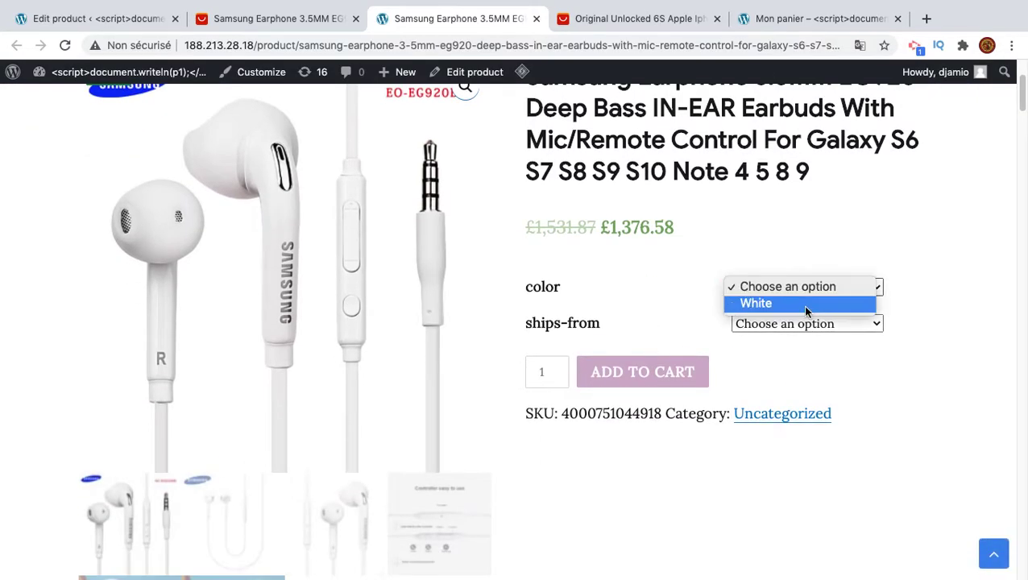
click(806, 304)
click(792, 324)
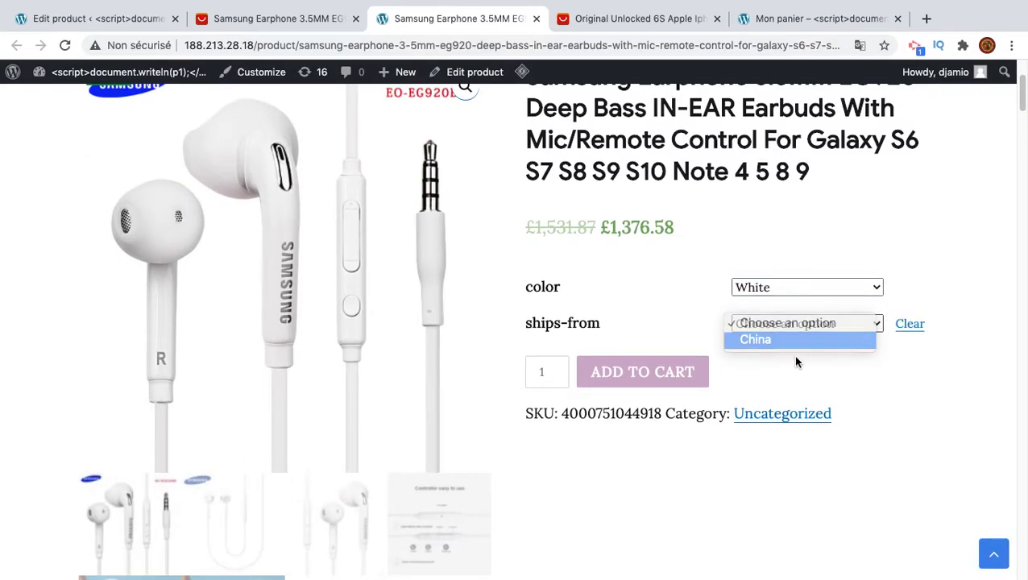
click(793, 341)
click(667, 411)
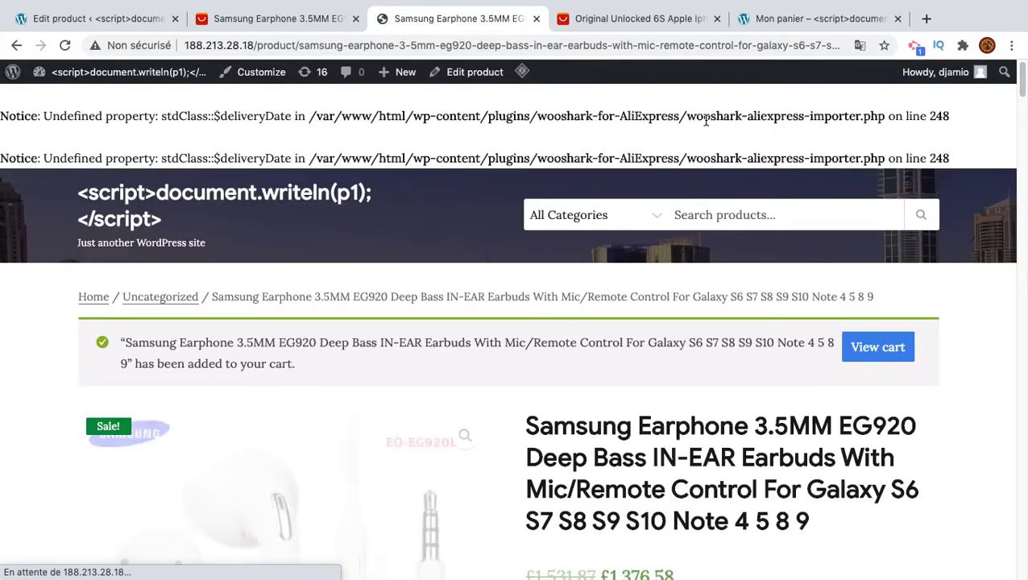
- View the cart and examine the shipping methods, delivery dates and costs offered for the Samsung earphone
click(867, 354)
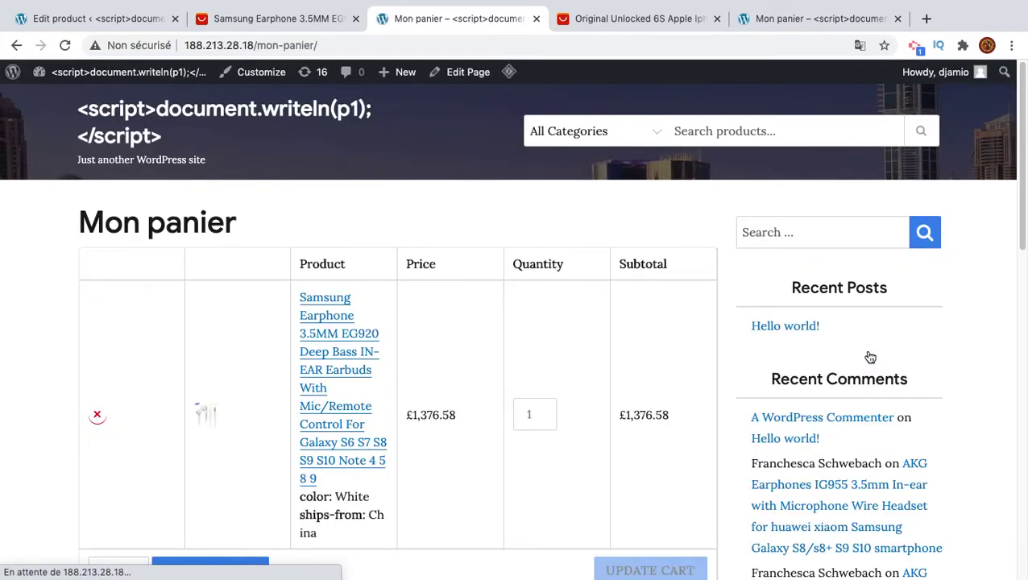
scroll(567, 429, down, 10)
scroll(569, 427, up, 4)
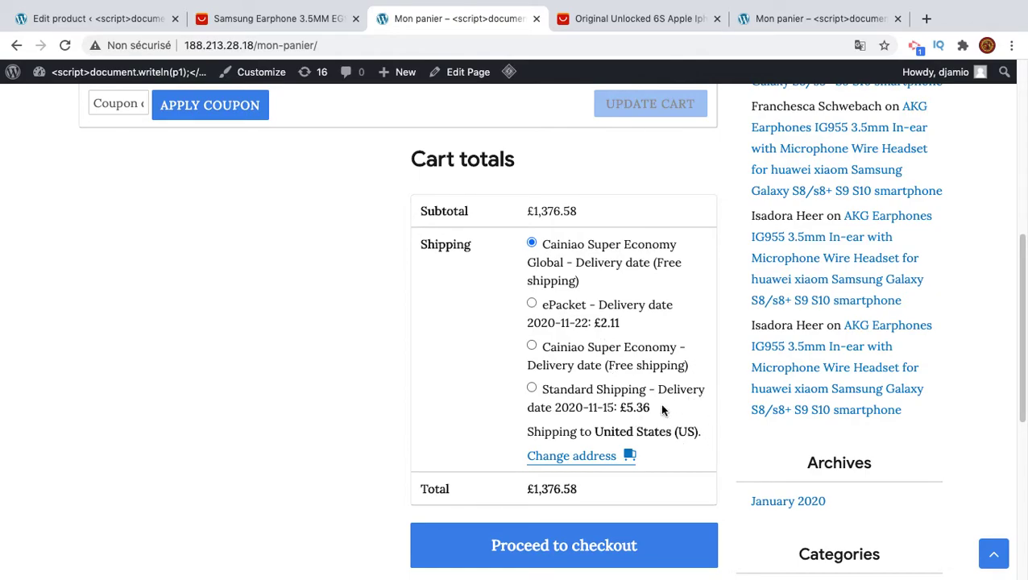
scroll(661, 409, down, 1)
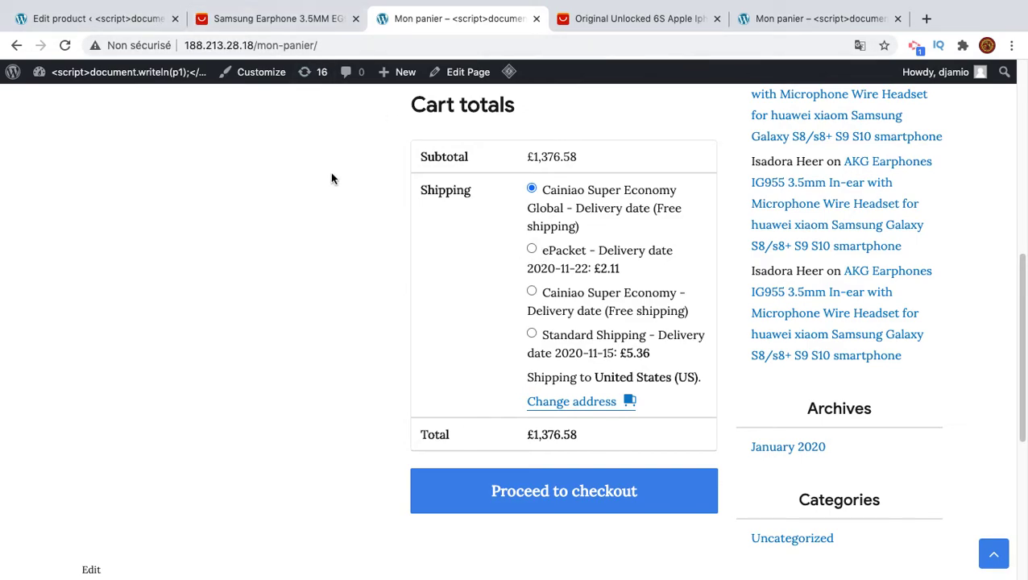
mouse_move(572, 572)
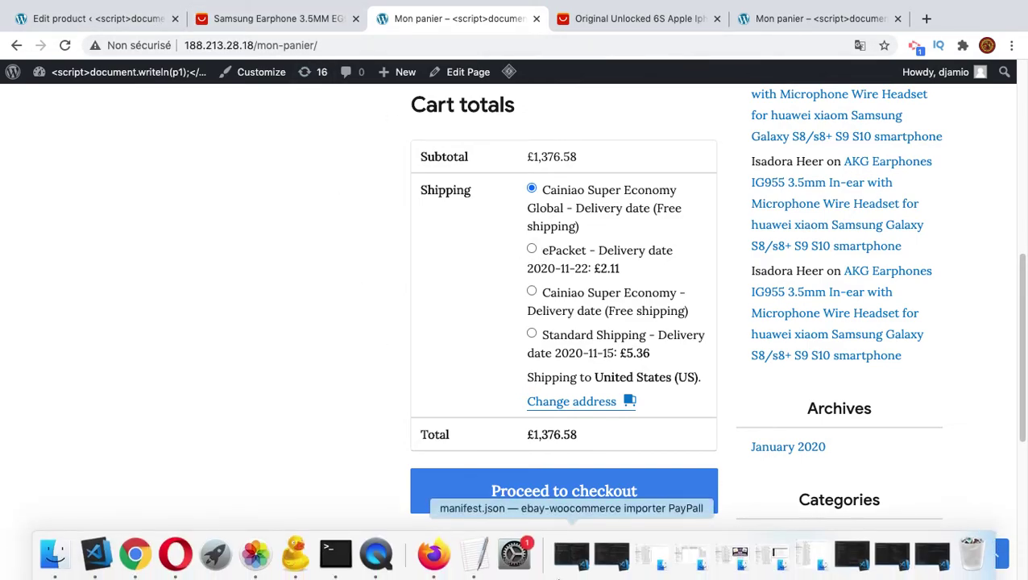